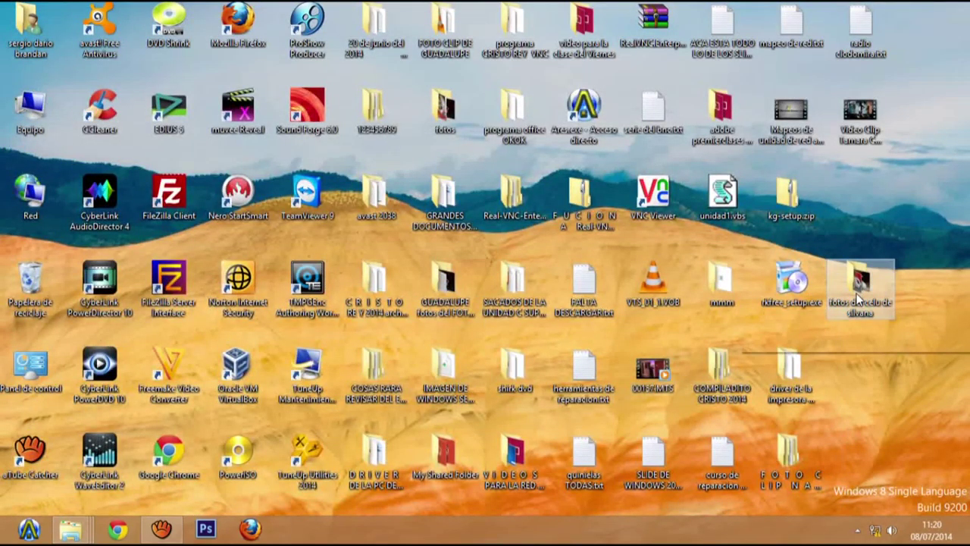
Step: Try to paste the copied phone pictures into the desktop phone-photos folder, replacing every file with the same name
double_click(859, 282)
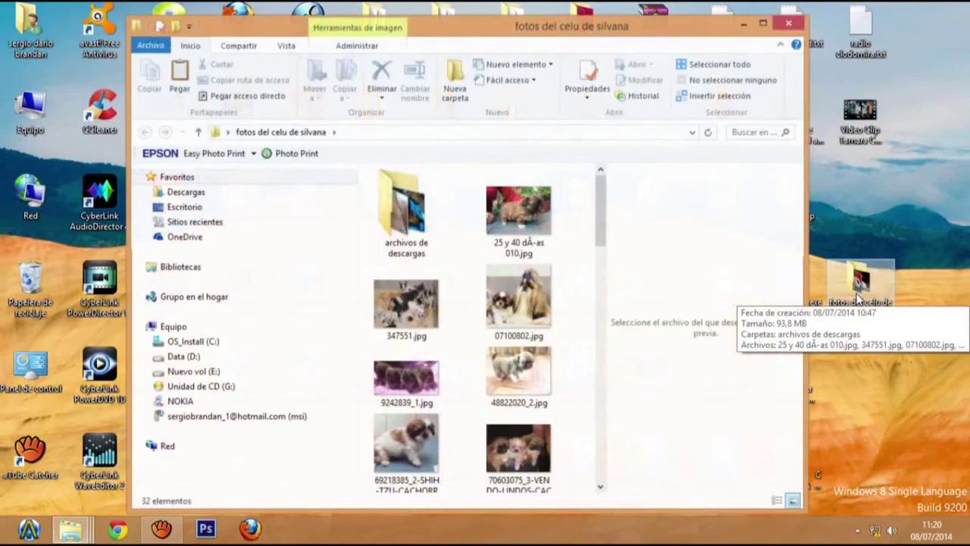
right_click(574, 282)
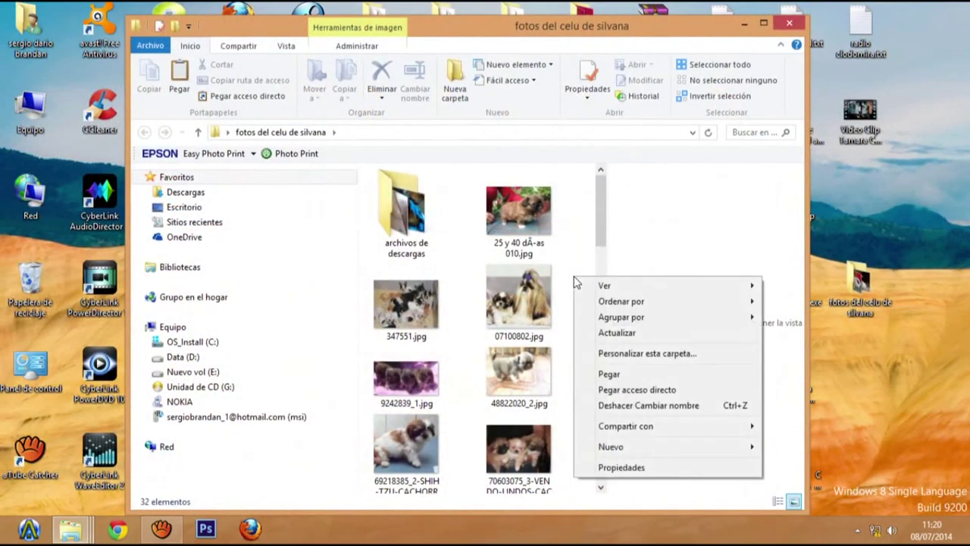
click(627, 375)
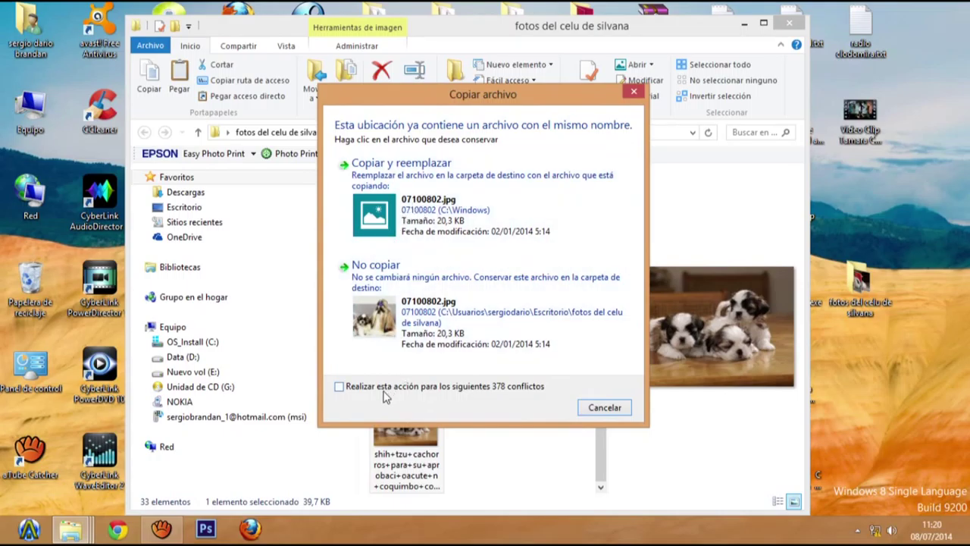
click(383, 388)
click(403, 203)
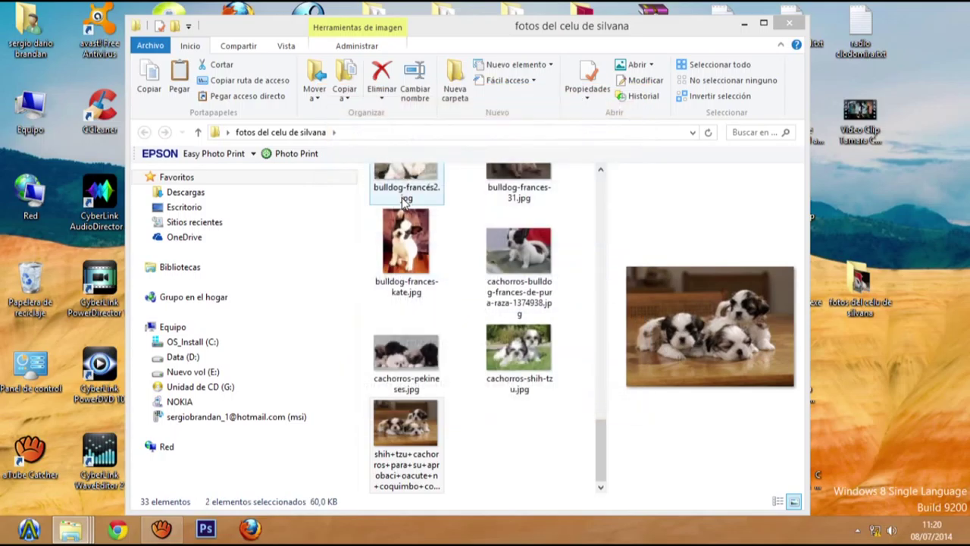
drag(430, 201, 585, 41)
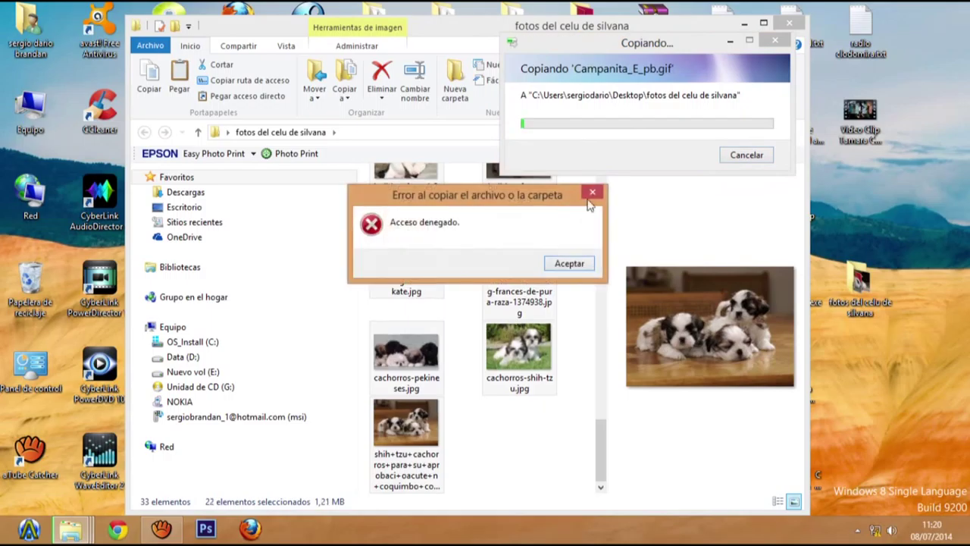
click(570, 263)
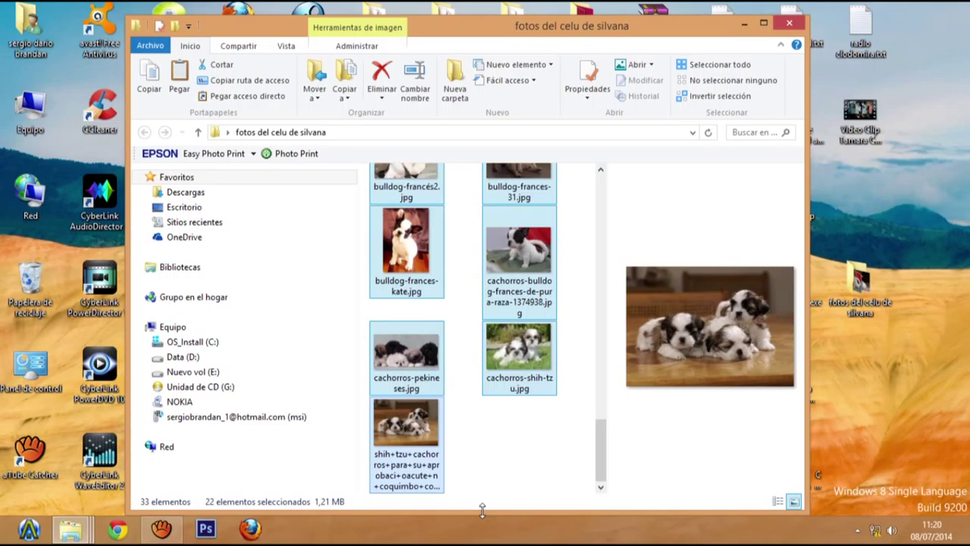
Step: Switch to the NOKIA phone's Imágenes window, go back to its parent folder and open Archivos recibidos
click(75, 530)
click(80, 534)
click(80, 532)
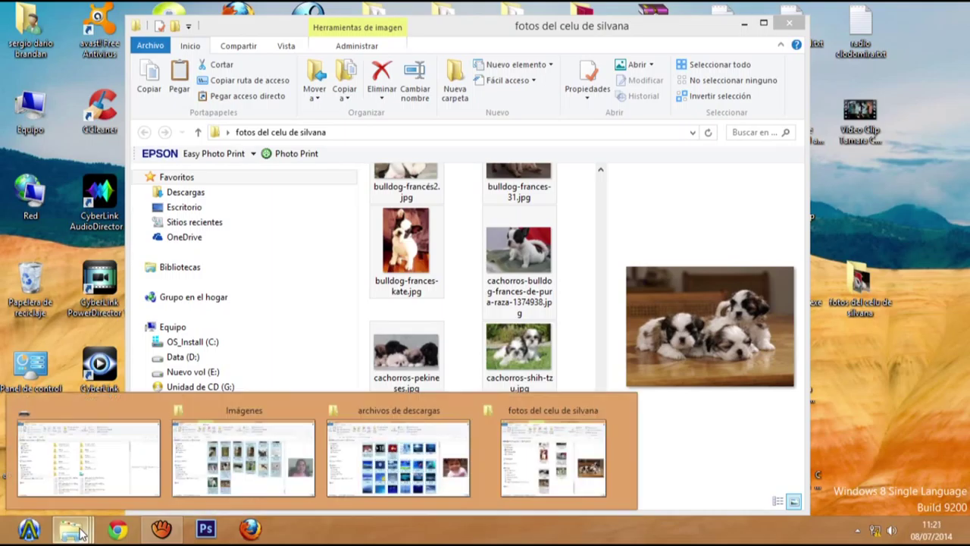
mouse_move(167, 450)
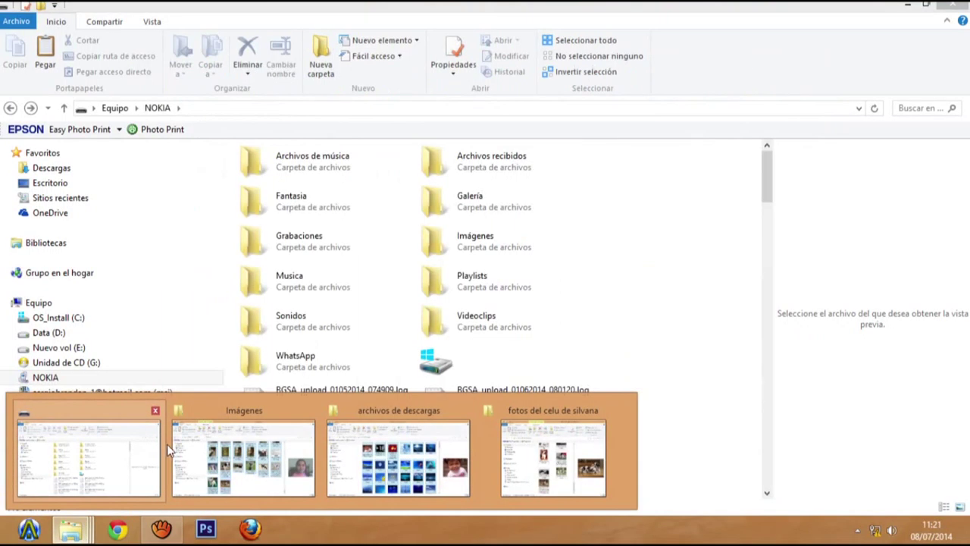
click(230, 428)
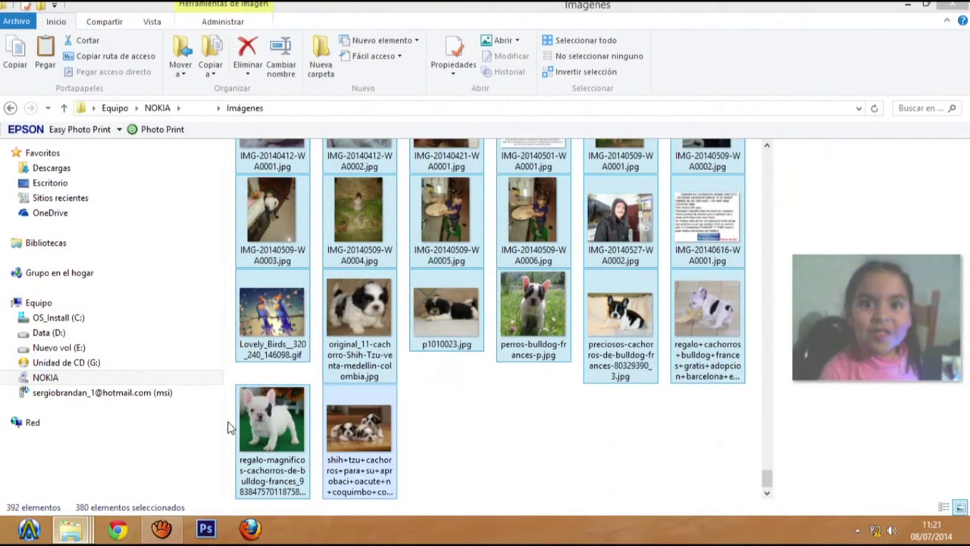
click(453, 433)
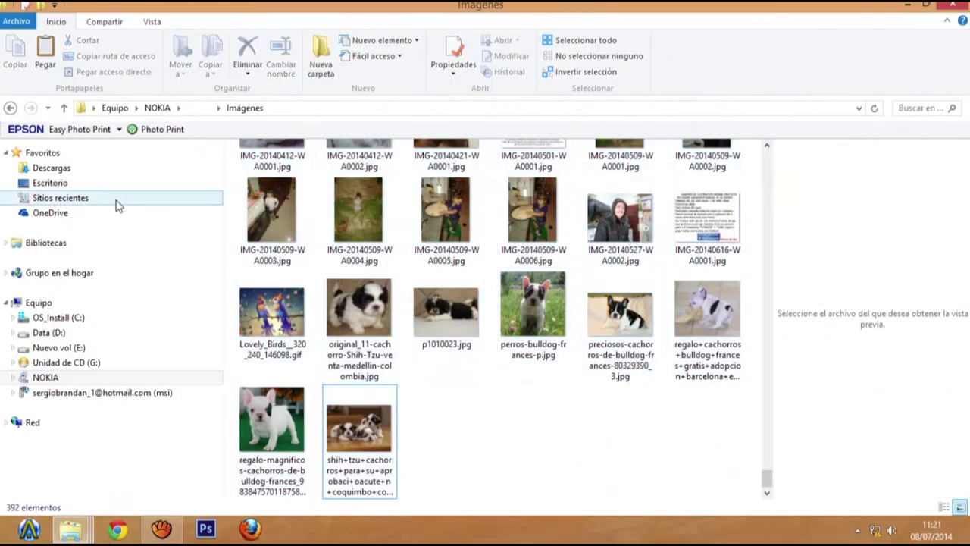
click(10, 108)
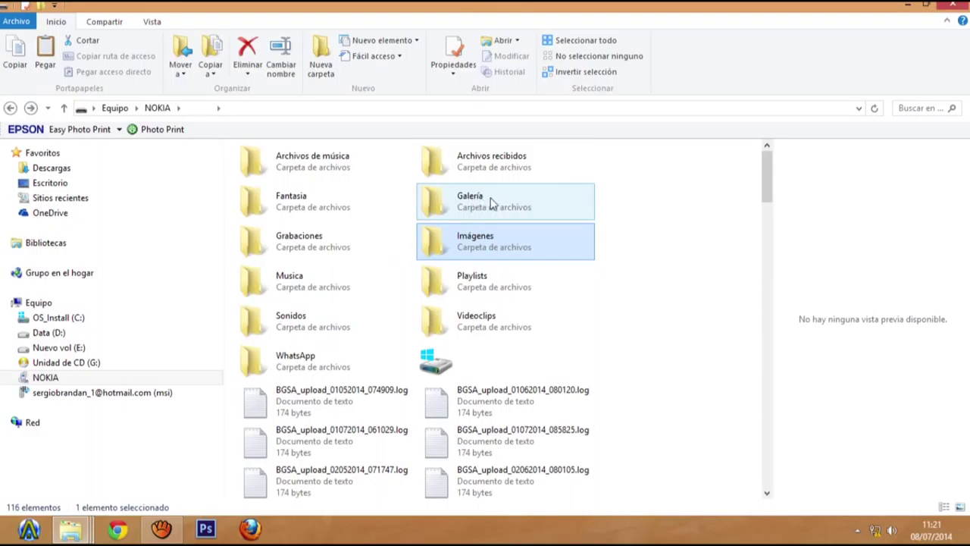
click(482, 173)
double_click(482, 173)
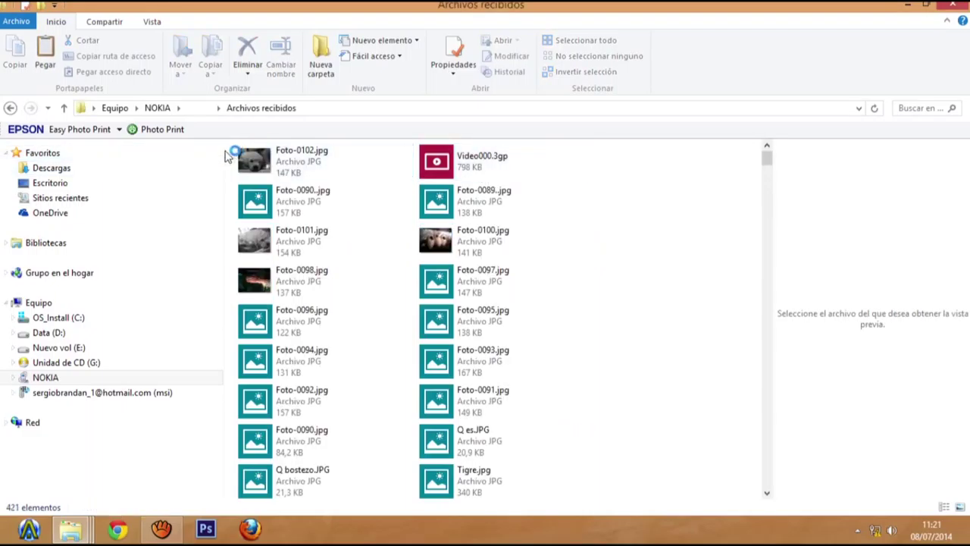
Step: Select the files in Archivos recibidos from Foto-0102.jpg through the end of the list and copy them
click(235, 158)
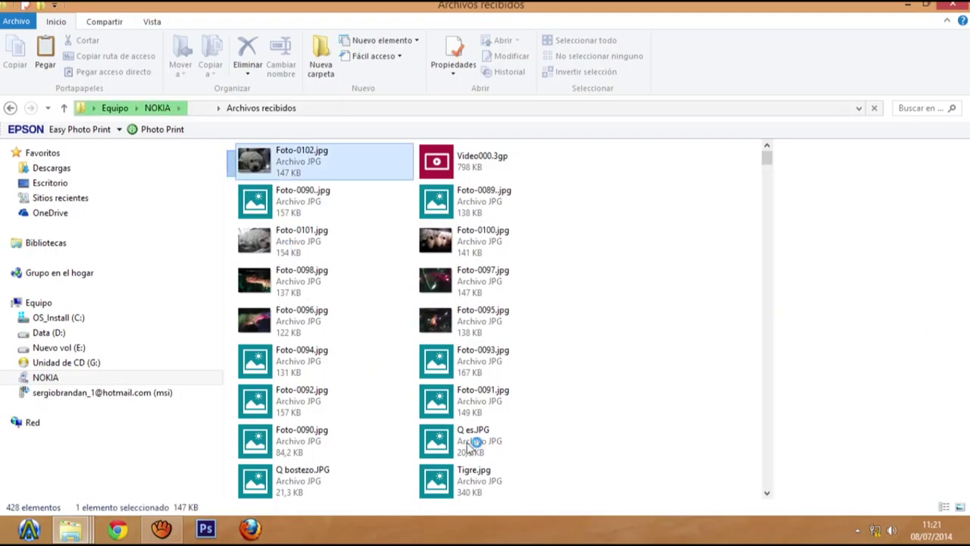
drag(552, 498, 762, 540)
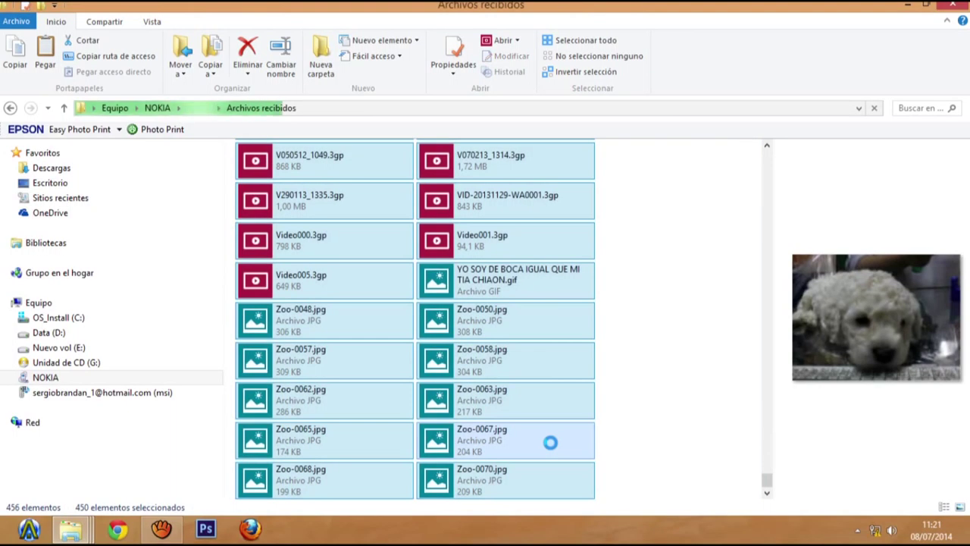
right_click(550, 443)
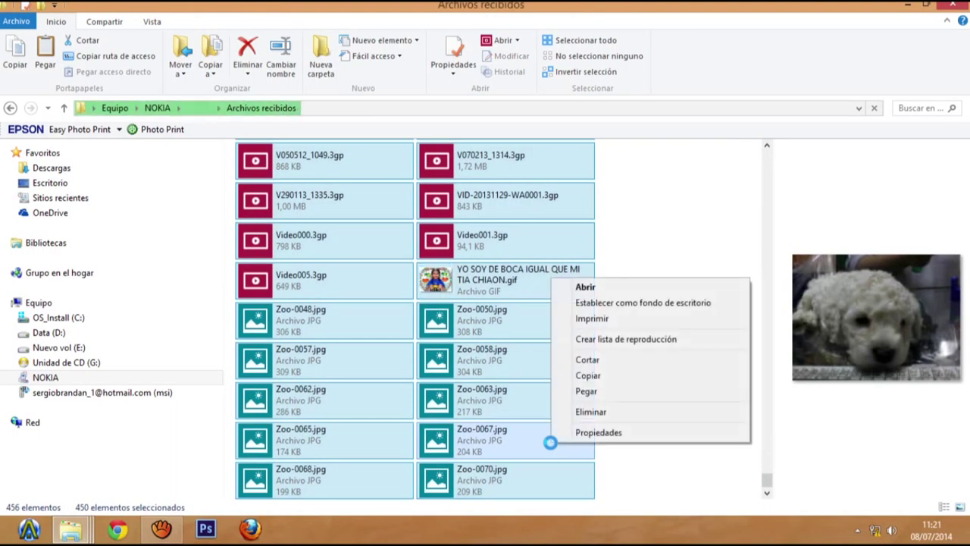
click(602, 379)
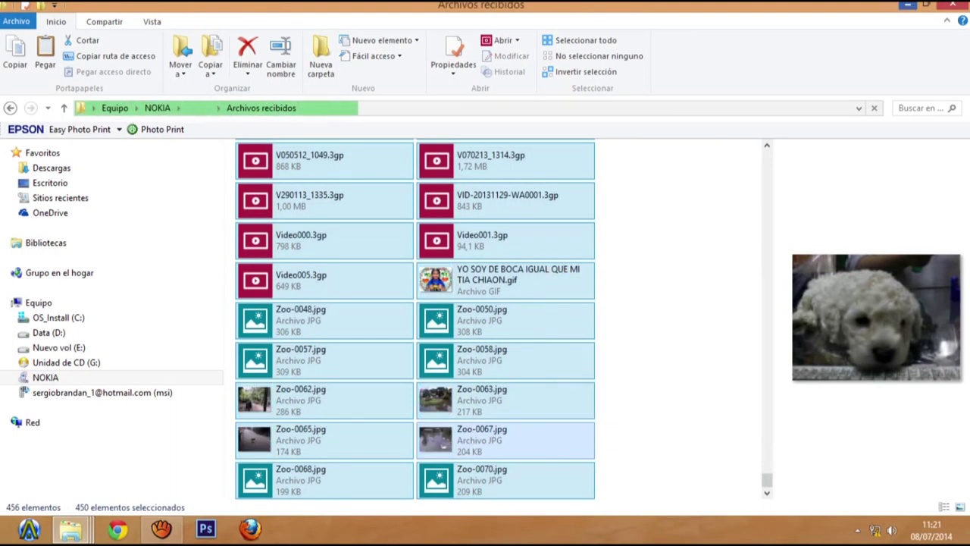
Step: Minimize the phone's window and show the desktop phone-photos folder maximized with nothing selected
click(907, 5)
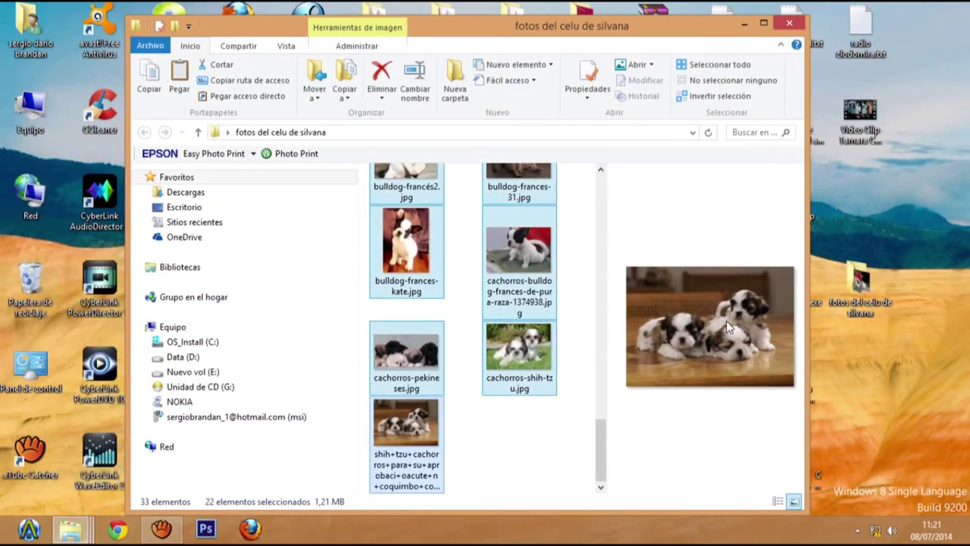
click(744, 23)
click(854, 307)
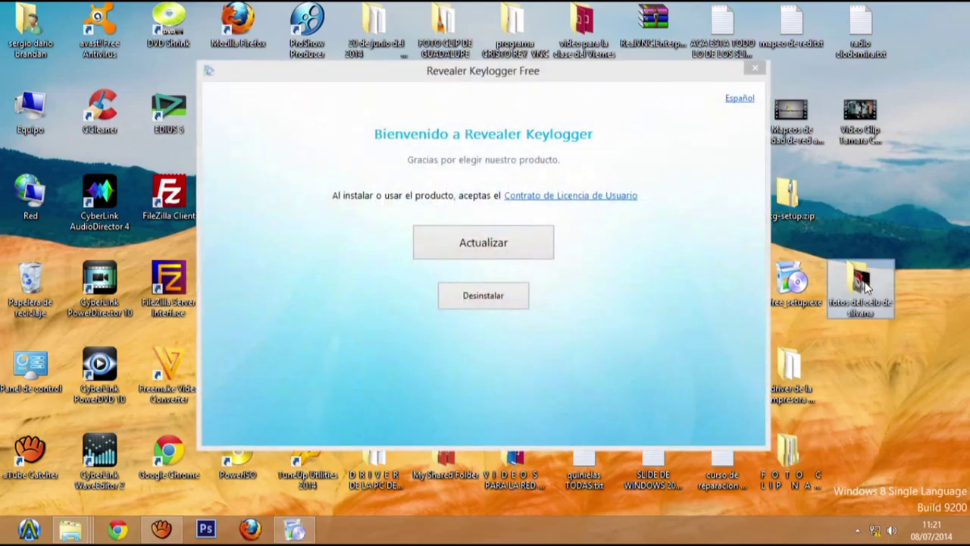
key(alt+Tab)
click(750, 68)
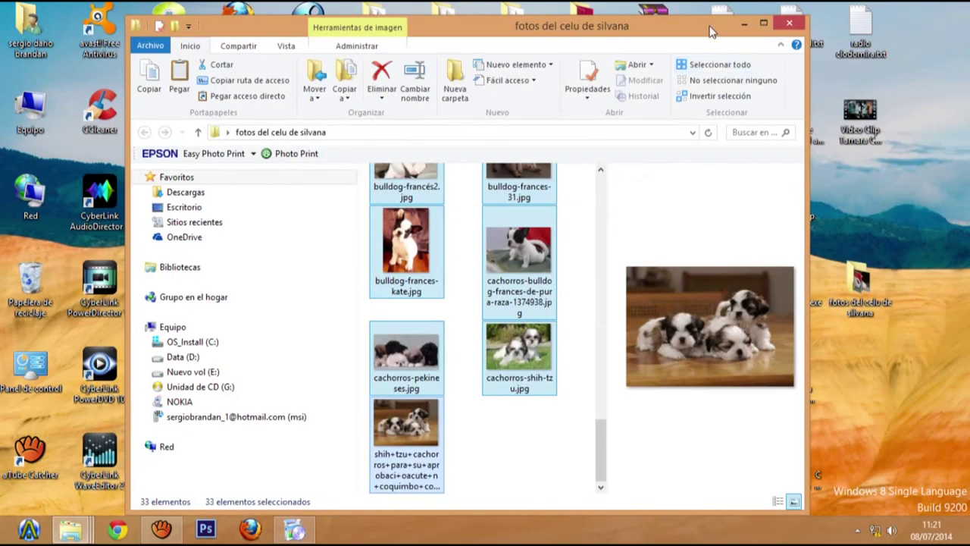
double_click(716, 27)
click(542, 457)
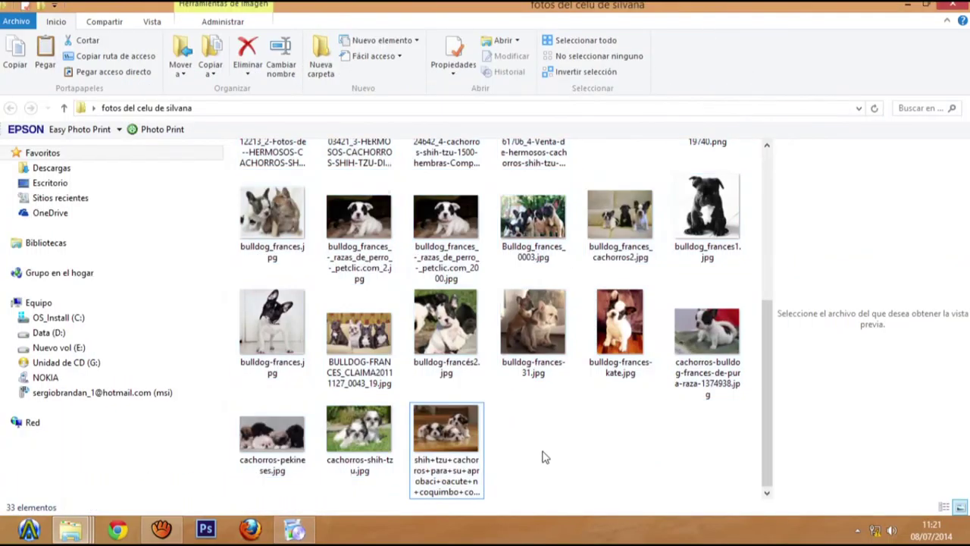
Step: Look into the archivos de descargas subfolder and return to the phone-photos folder
drag(767, 422, 780, 178)
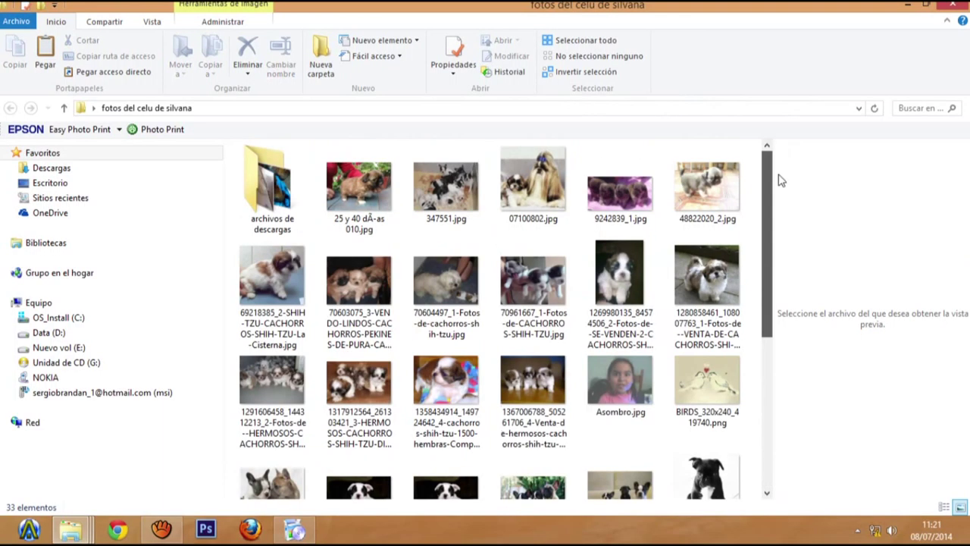
double_click(269, 201)
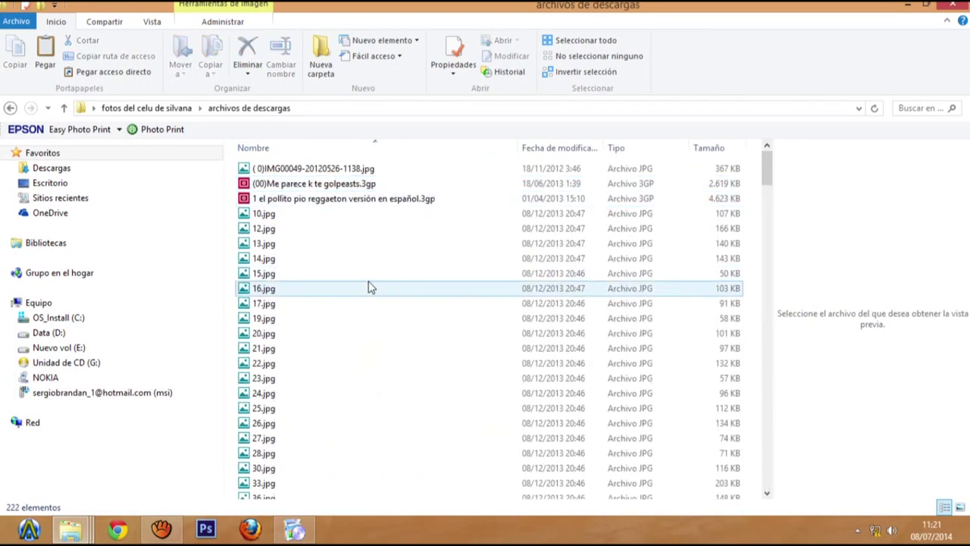
click(11, 109)
Step: Create a new folder named "descarga ok" inside the phone-photos folder
click(230, 249)
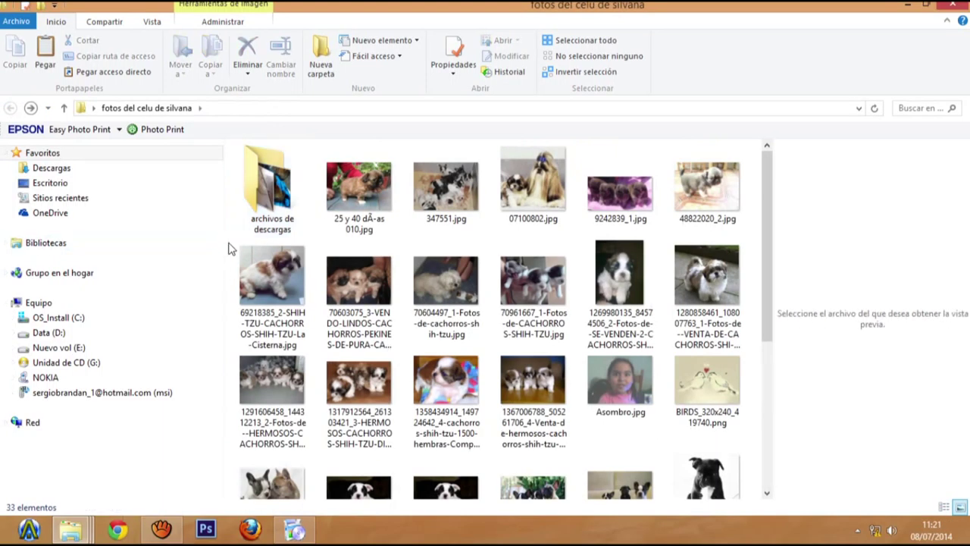
right_click(229, 250)
mouse_move(387, 421)
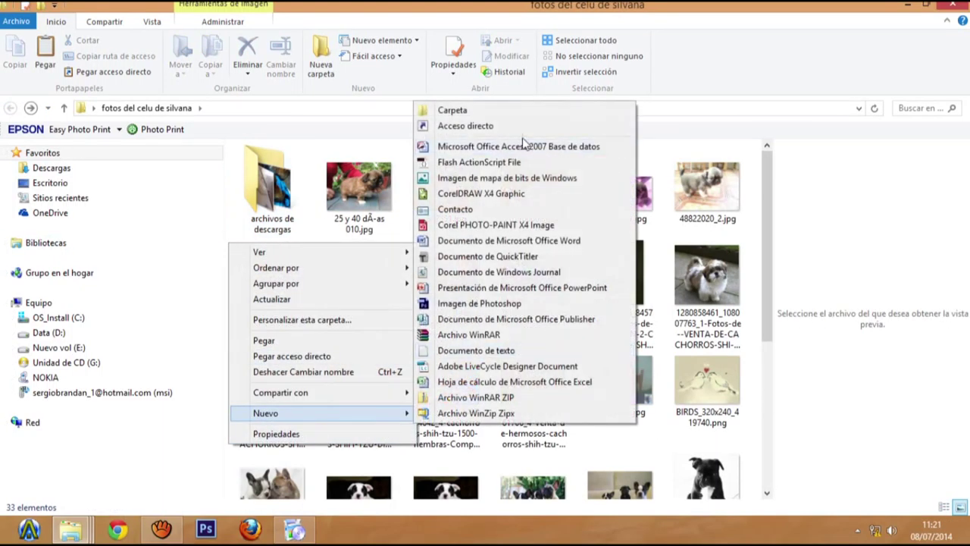
click(472, 114)
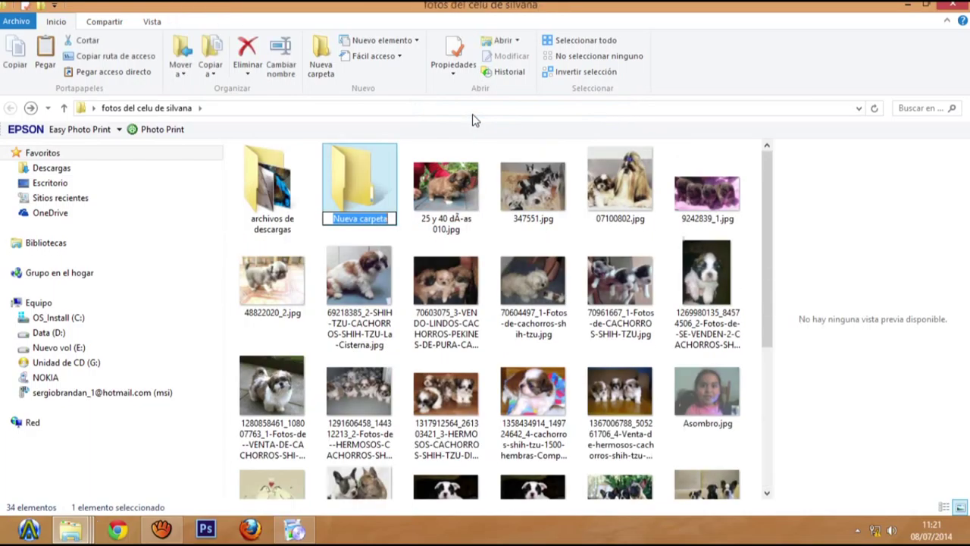
text(descarga ok)
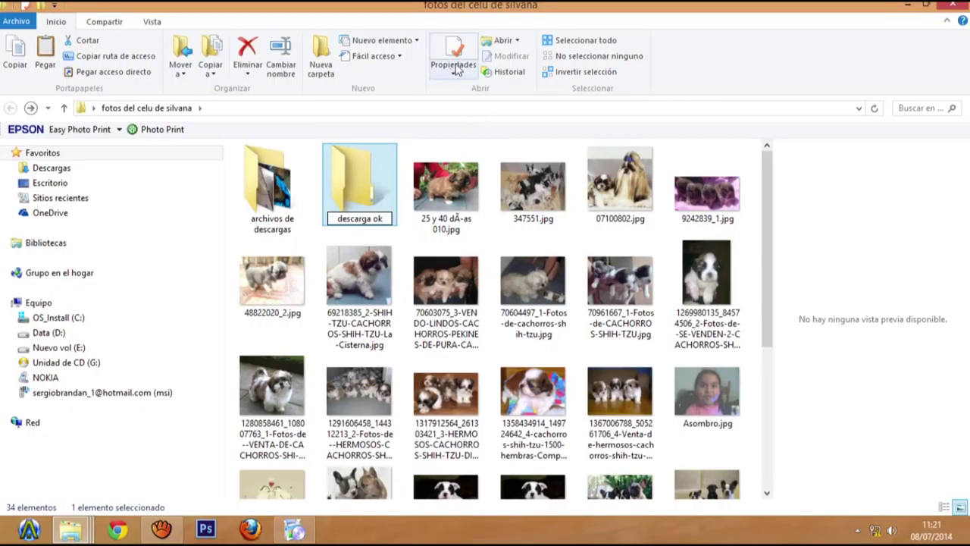
Step: Paste the copied Archivos recibidos files into the descarga ok folder
double_click(367, 194)
right_click(334, 241)
click(365, 338)
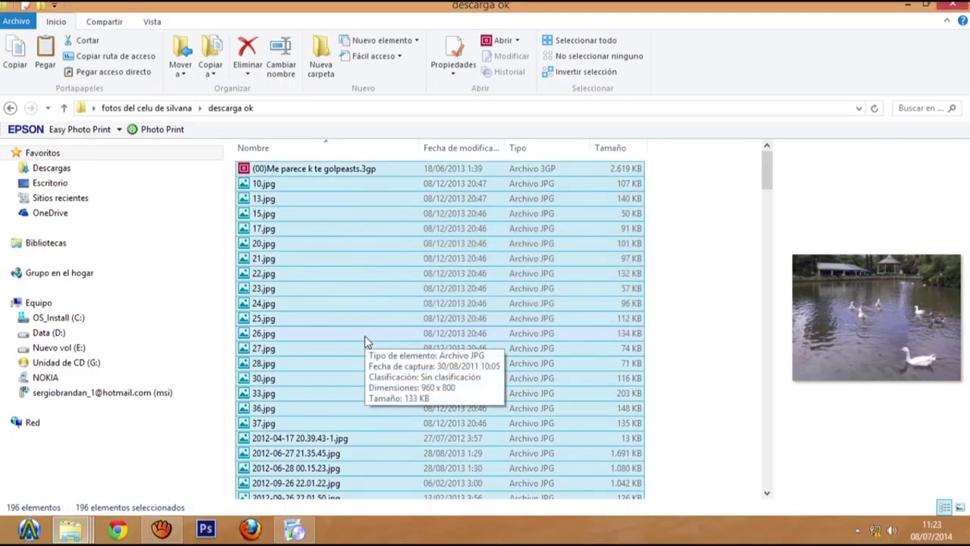
Step: Check the properties of all the files pasted into descarga ok, leaving their attributes as they are
right_click(353, 262)
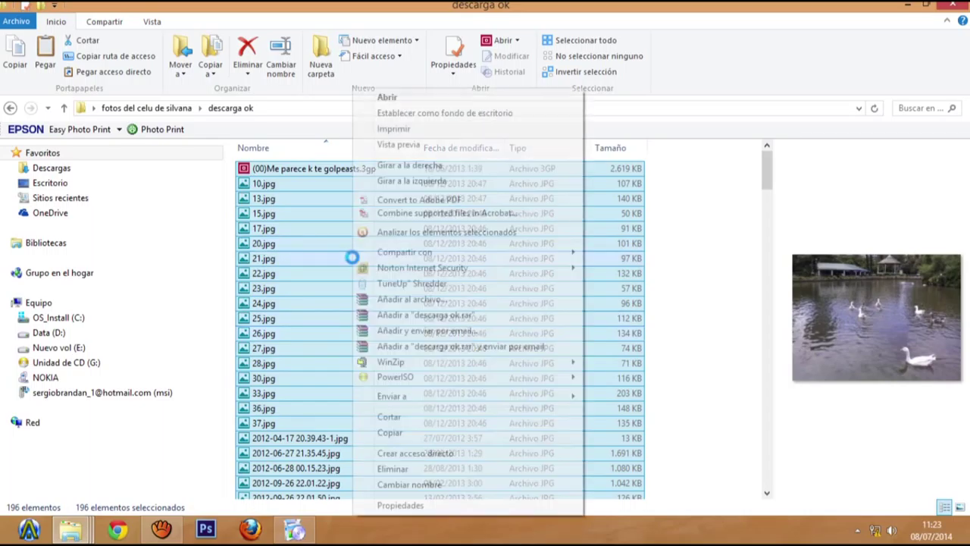
click(413, 505)
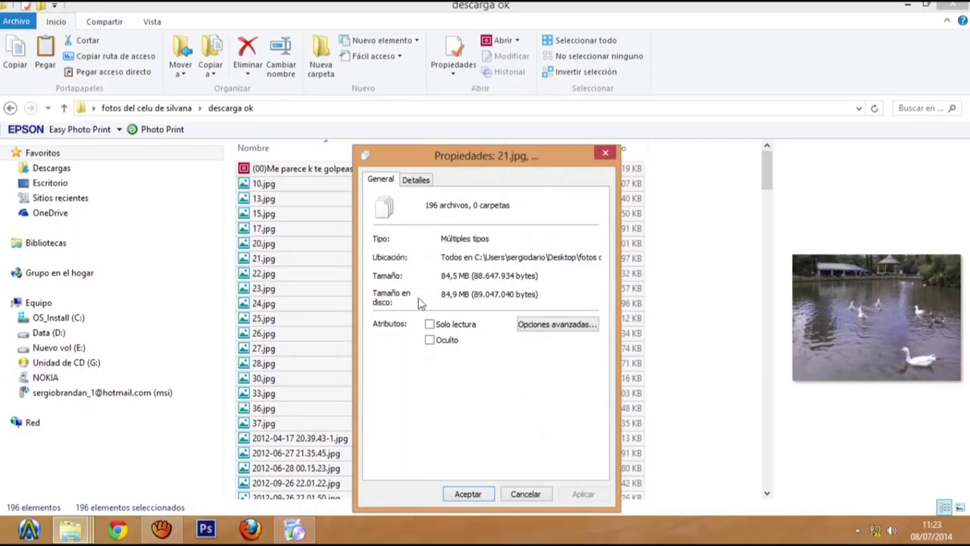
click(525, 494)
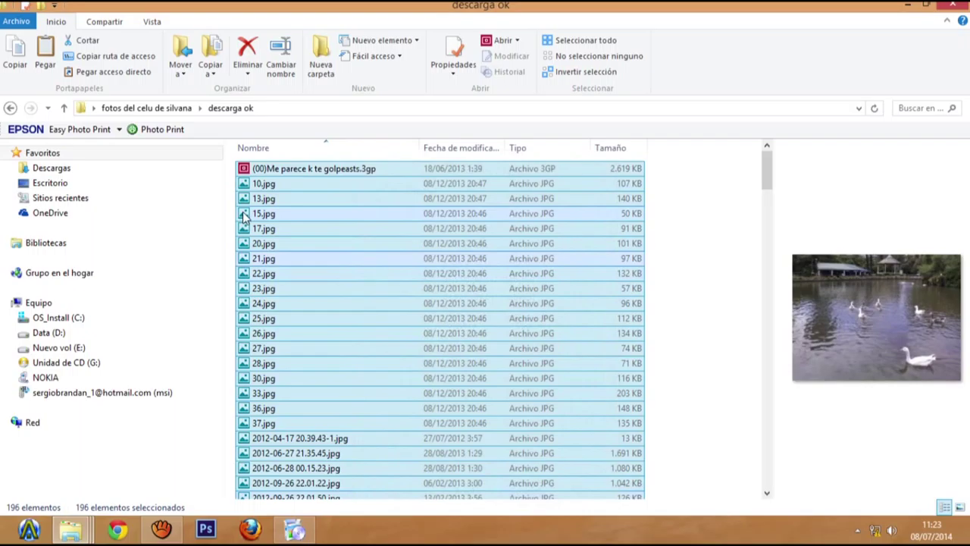
Step: Return to the phone-photos folder and delete the archivos de descargas subfolder
click(10, 108)
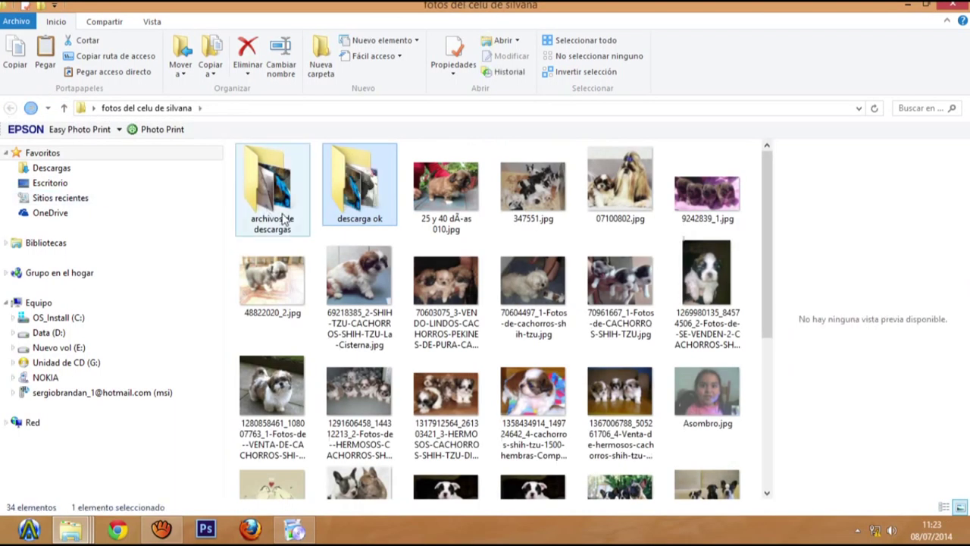
click(271, 179)
right_click(271, 180)
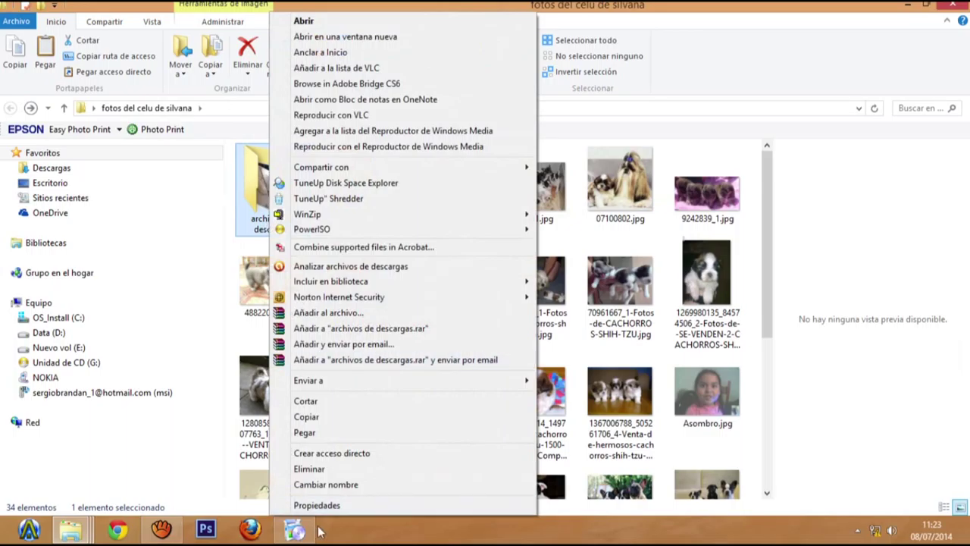
click(334, 470)
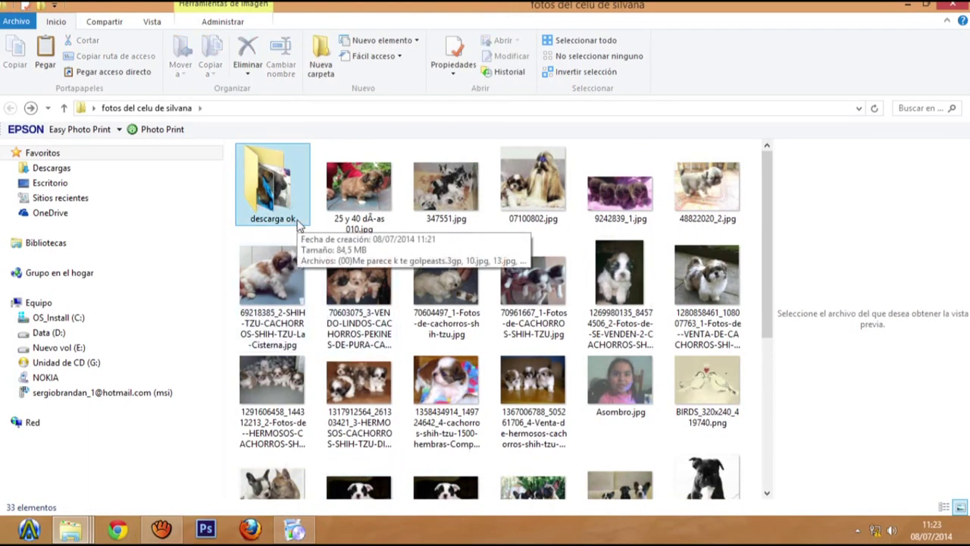
click(72, 530)
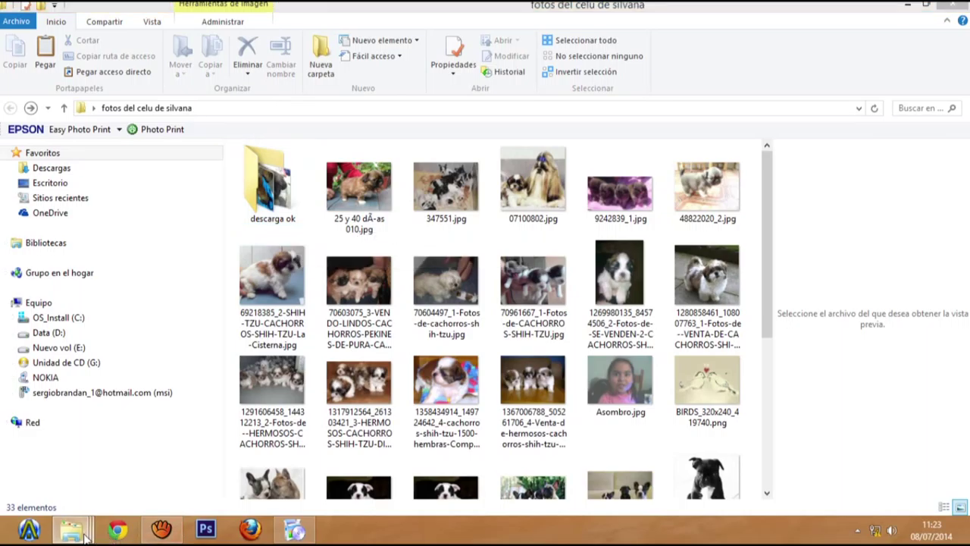
click(412, 403)
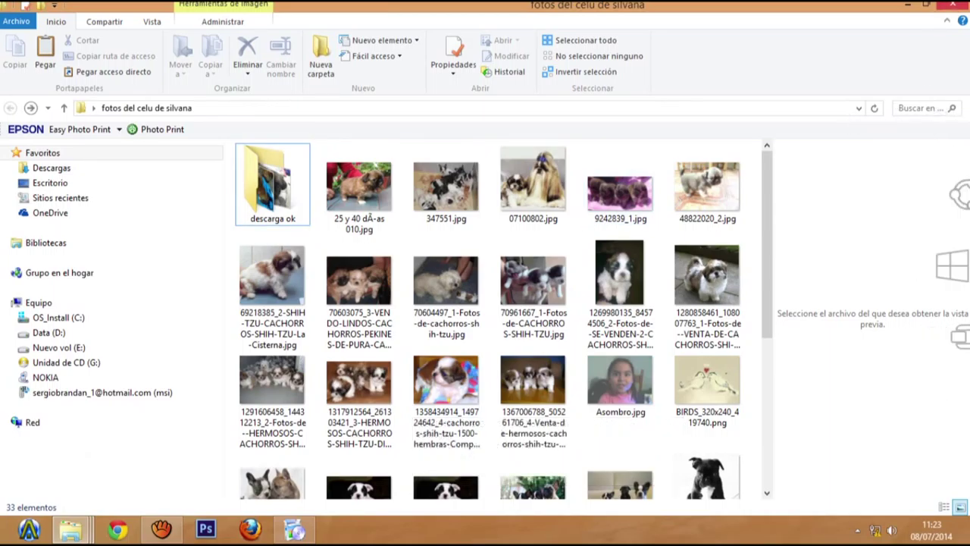
Step: Close the phone-photos folder window and cancel the Revealer Keylogger Free installation
click(962, 5)
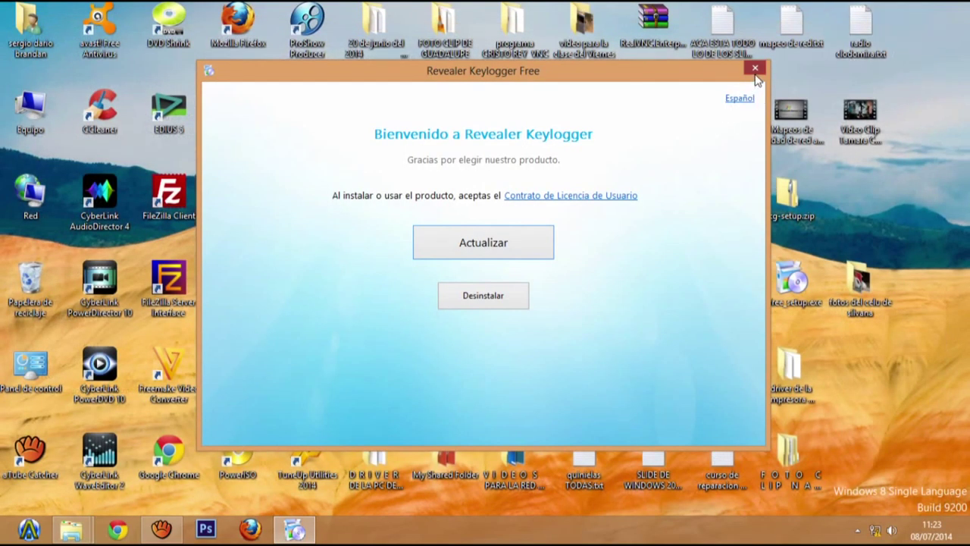
click(754, 69)
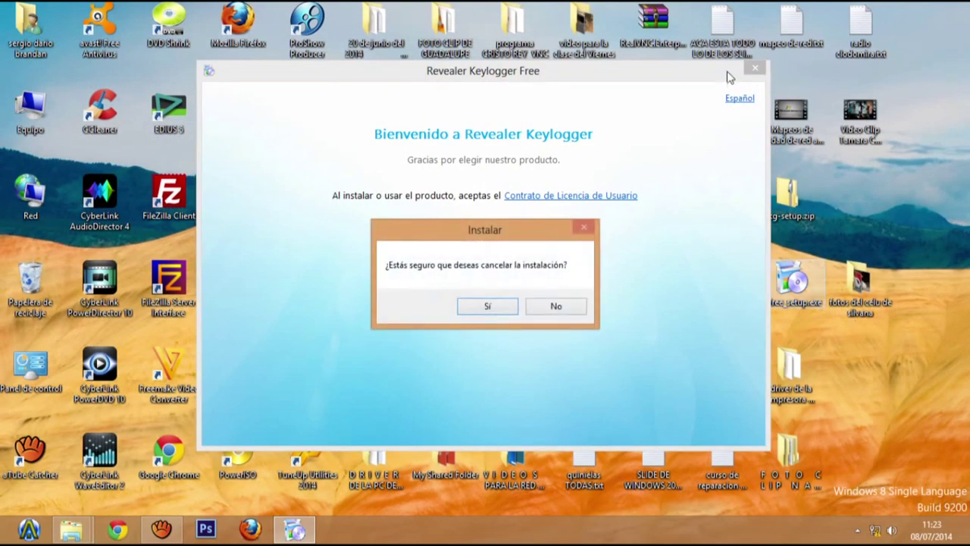
click(489, 307)
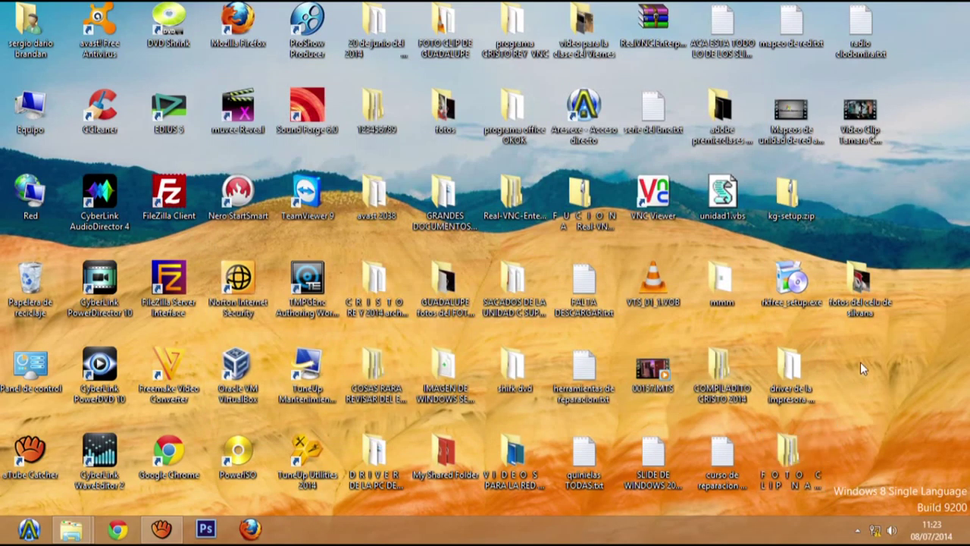
Step: Check the properties of the phone-photos folder on the desktop, leaving its attributes as they are
right_click(849, 309)
click(865, 504)
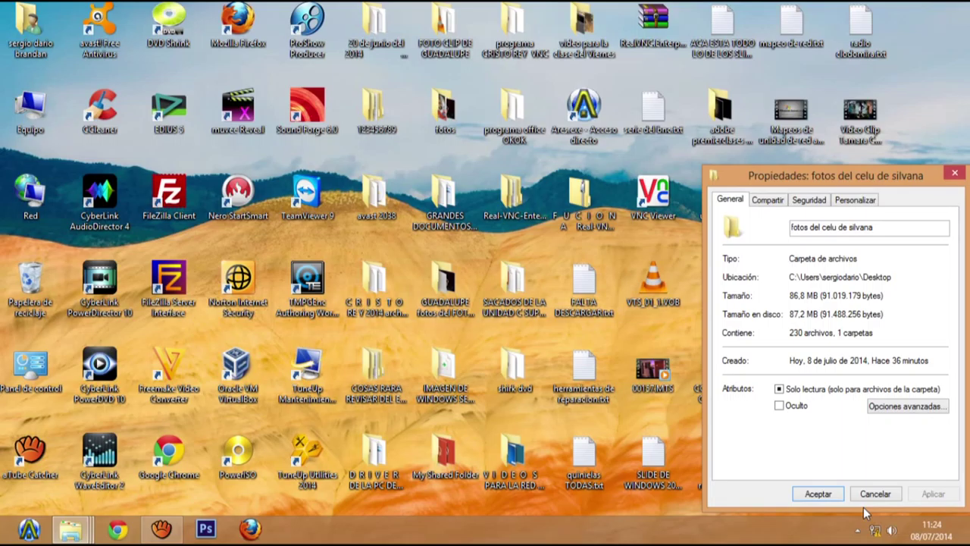
click(875, 494)
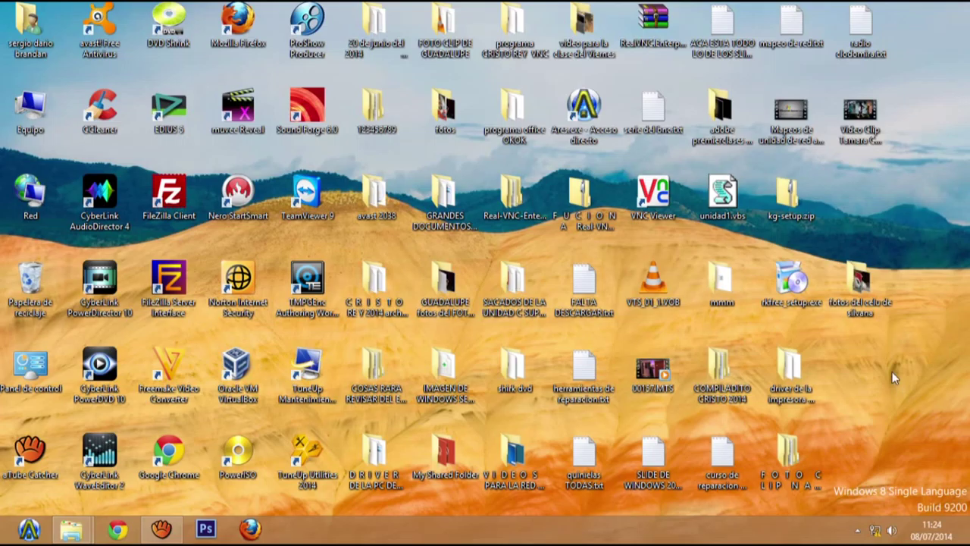
Step: Start a data CD project in Nero Express from Nero StartSmart and add the desktop's phone-photos folder to the disc
click(227, 199)
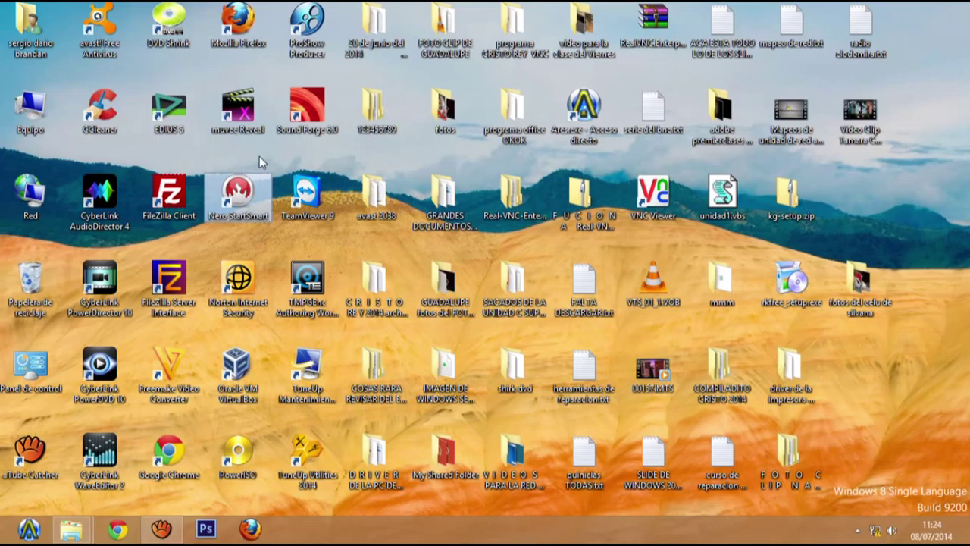
key(Return)
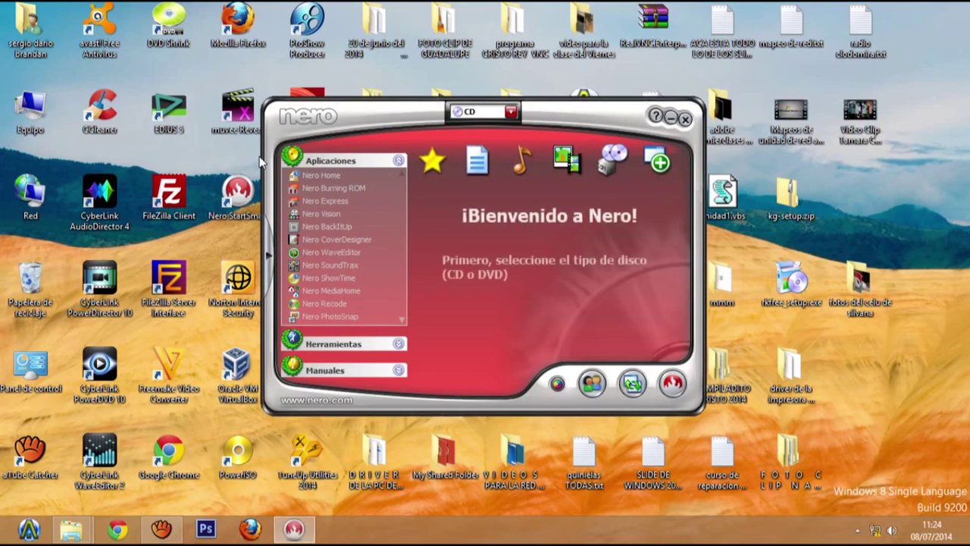
click(325, 201)
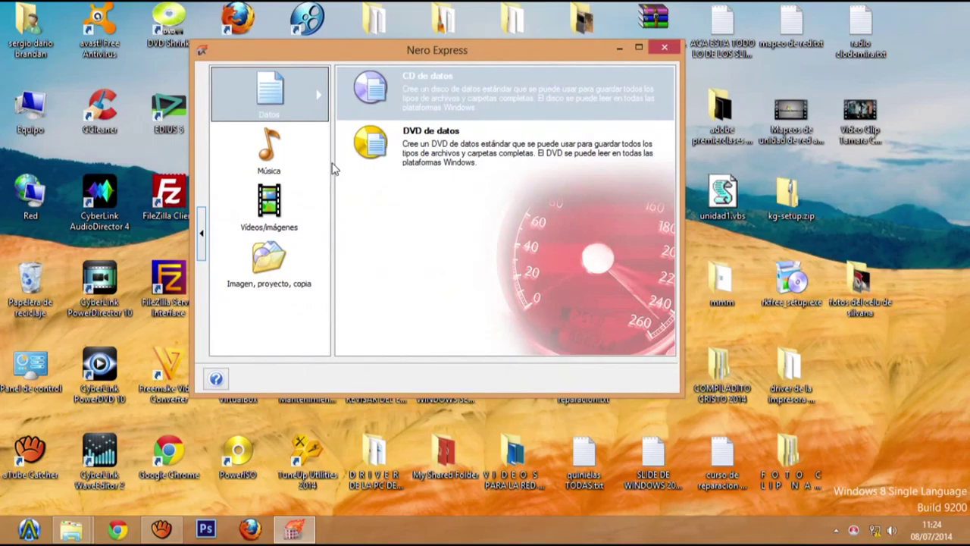
click(431, 111)
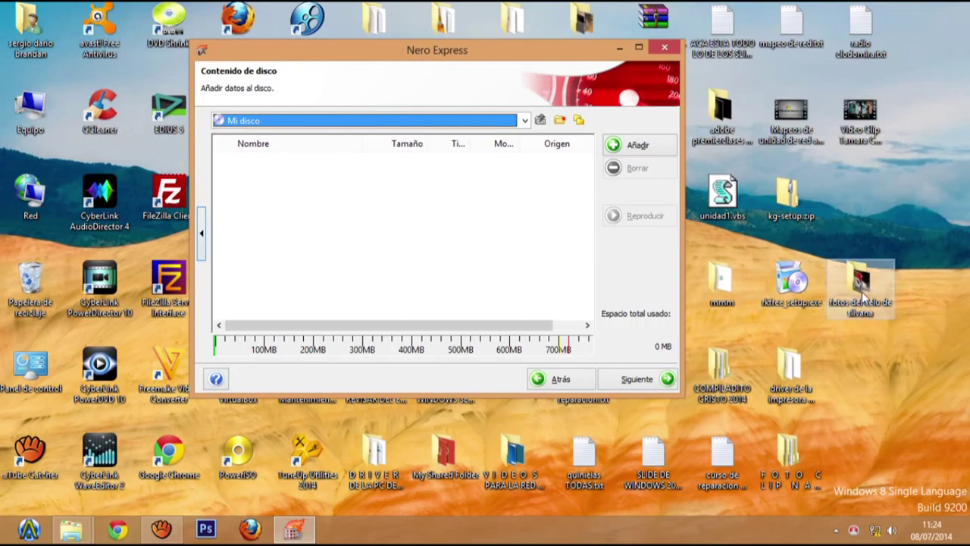
drag(861, 292, 433, 226)
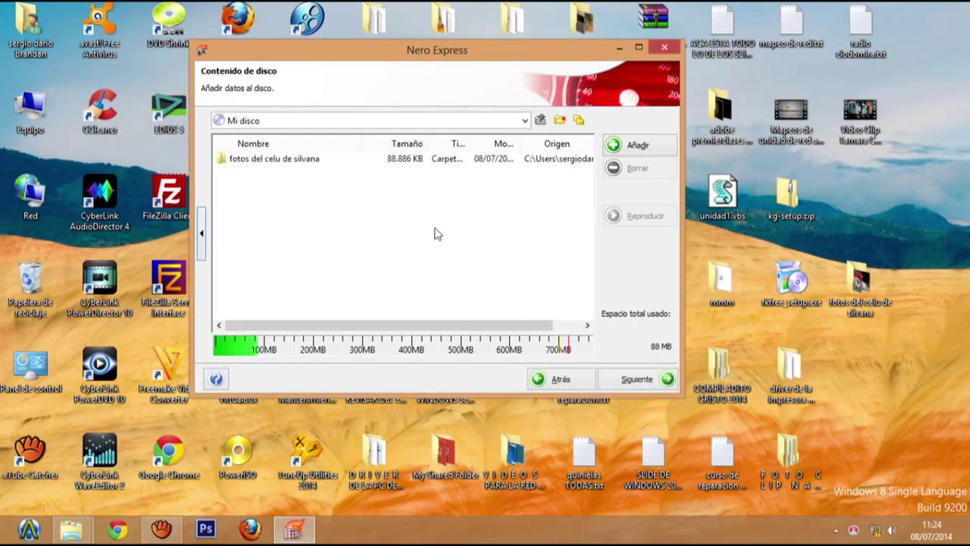
Step: Examine the disc's phone-photos folder and its descarga ok subfolder, and return to the disc's root
double_click(277, 166)
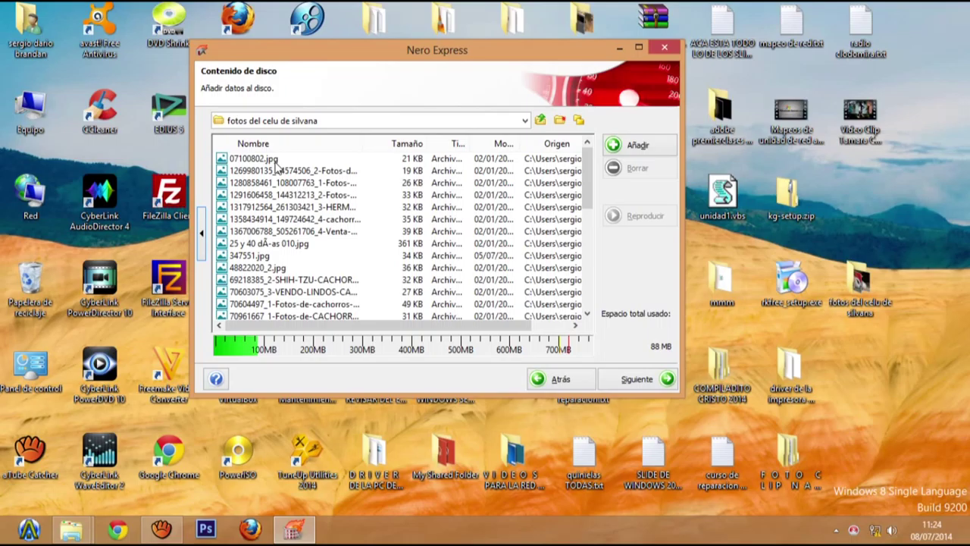
drag(589, 175, 589, 272)
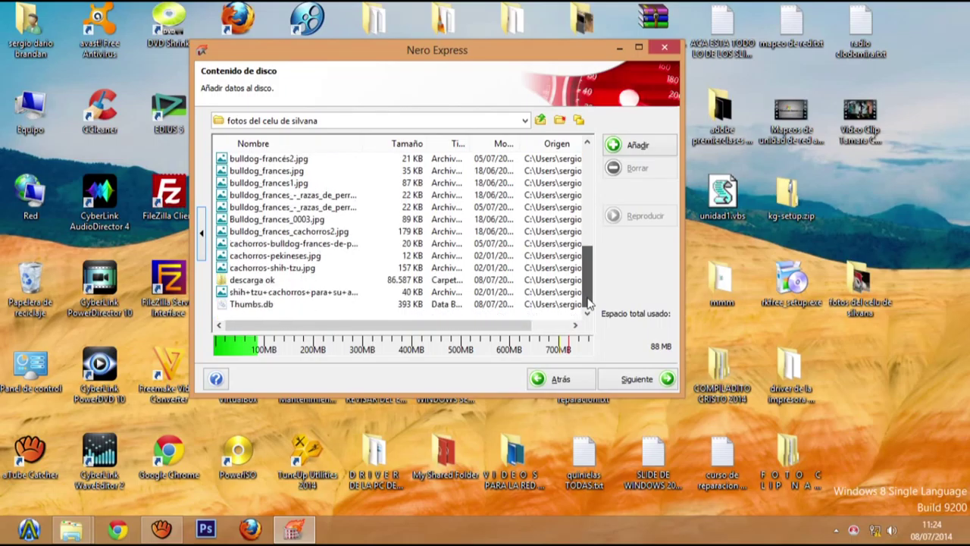
double_click(258, 281)
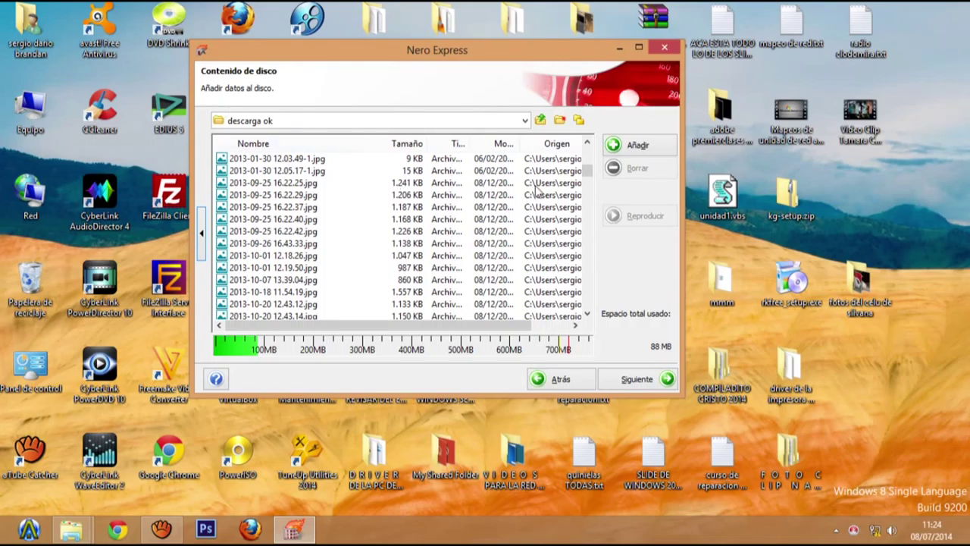
key(BackSpace)
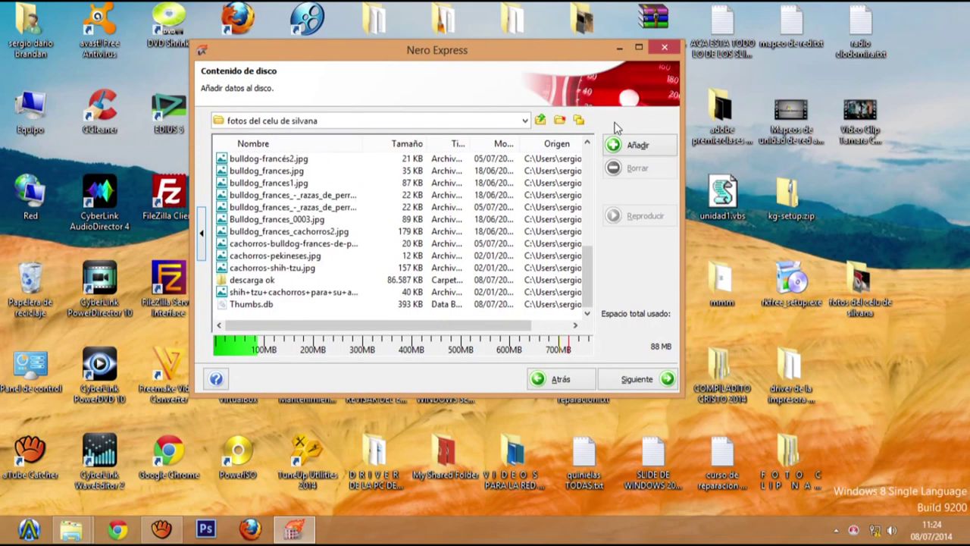
key(BackSpace)
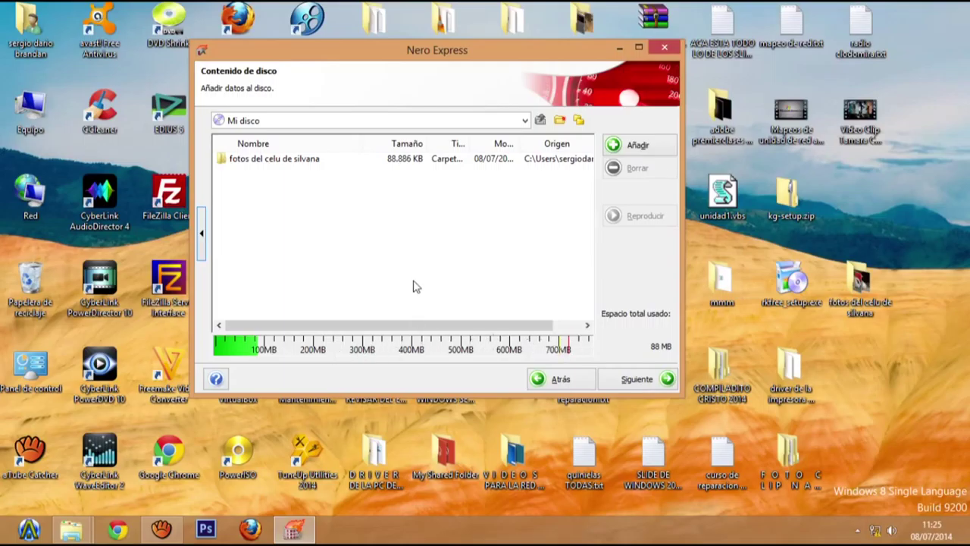
Step: Toggle the multisession option in the final burn settings and burn the data CD named Mi disco
click(646, 380)
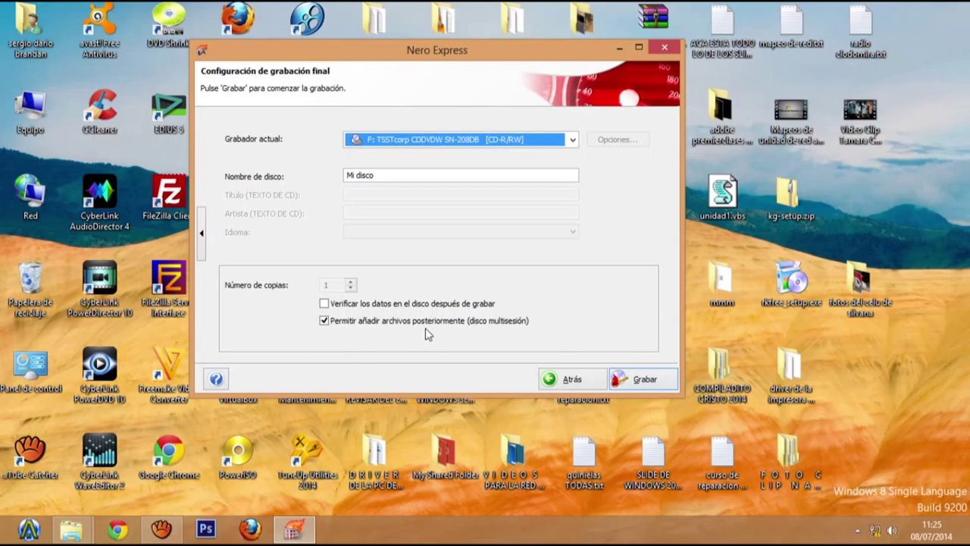
mouse_move(509, 332)
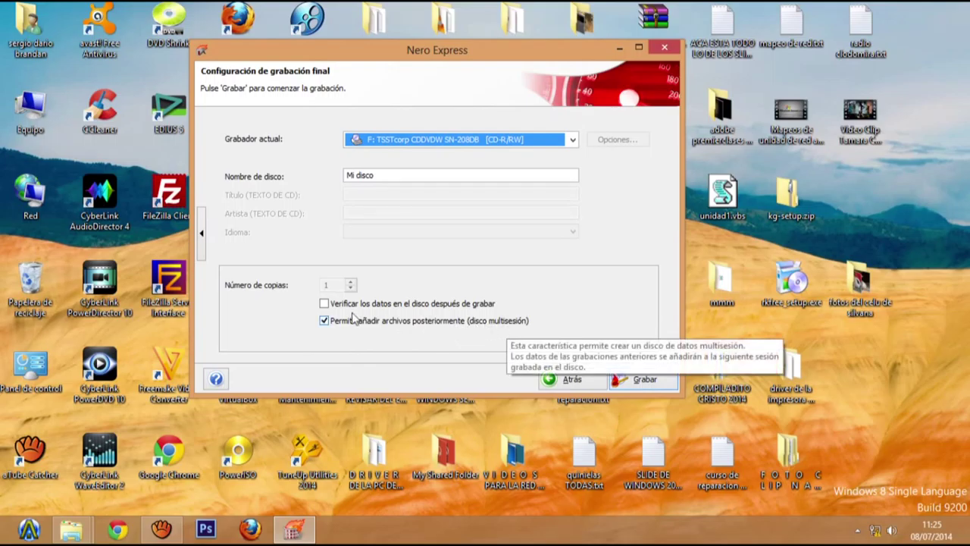
click(325, 321)
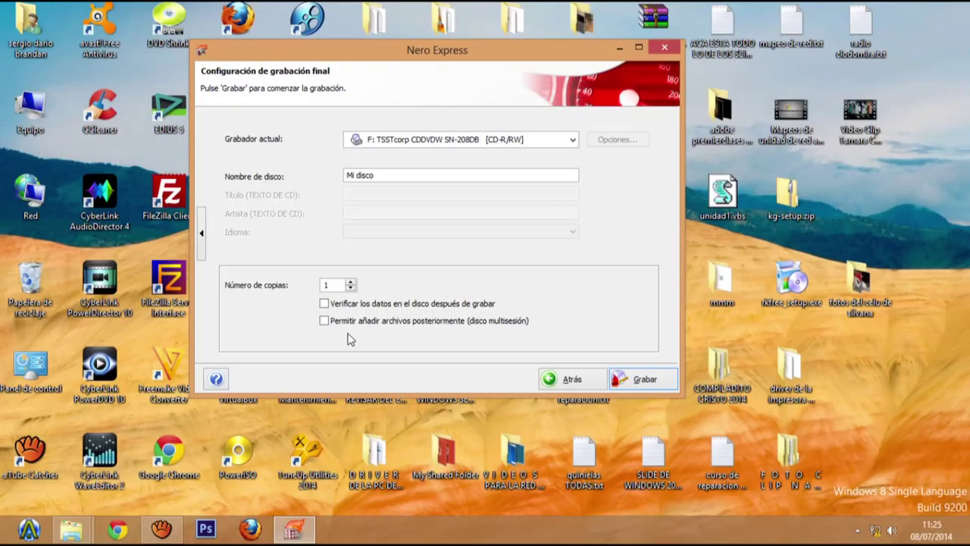
click(332, 328)
click(645, 378)
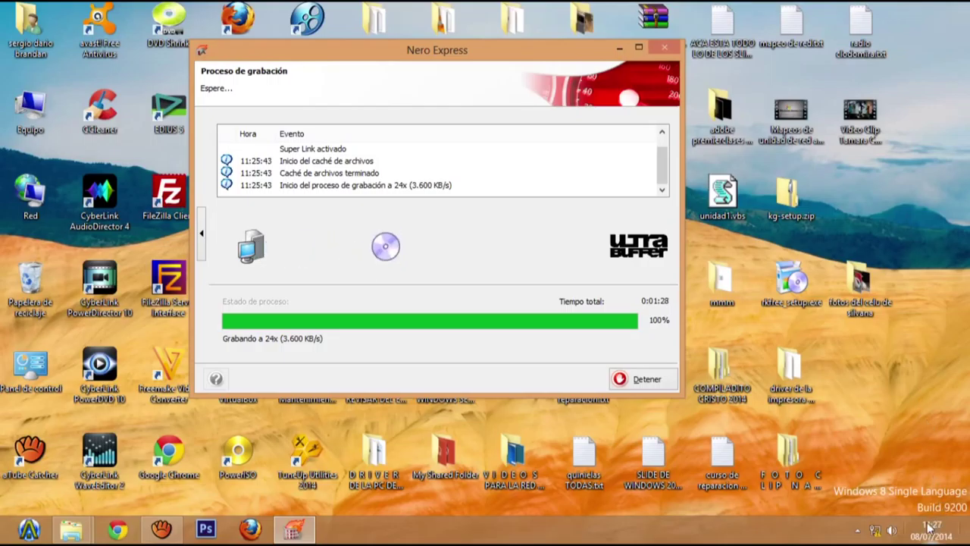
Step: Set the Windows system time to 11:48, keeping the date, and apply the date and time settings
mouse_move(931, 525)
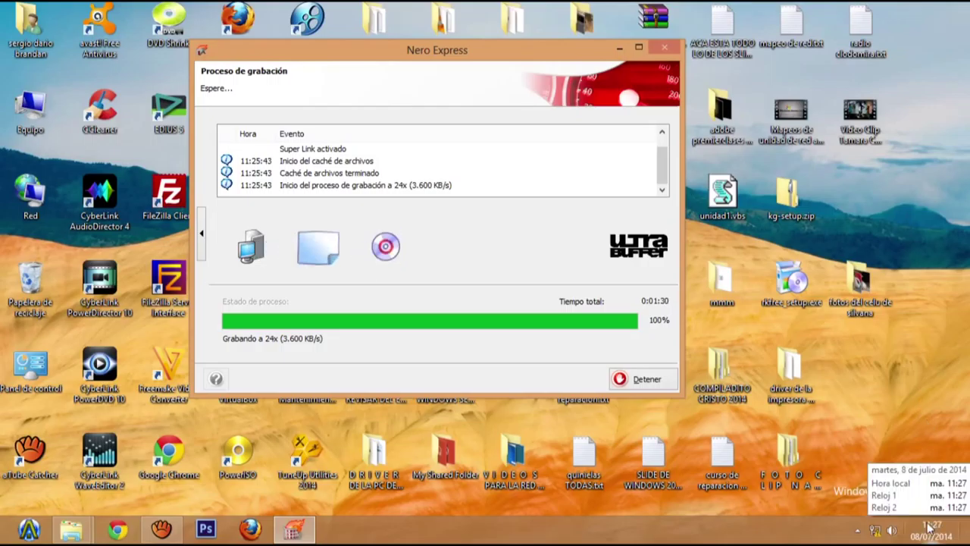
click(929, 528)
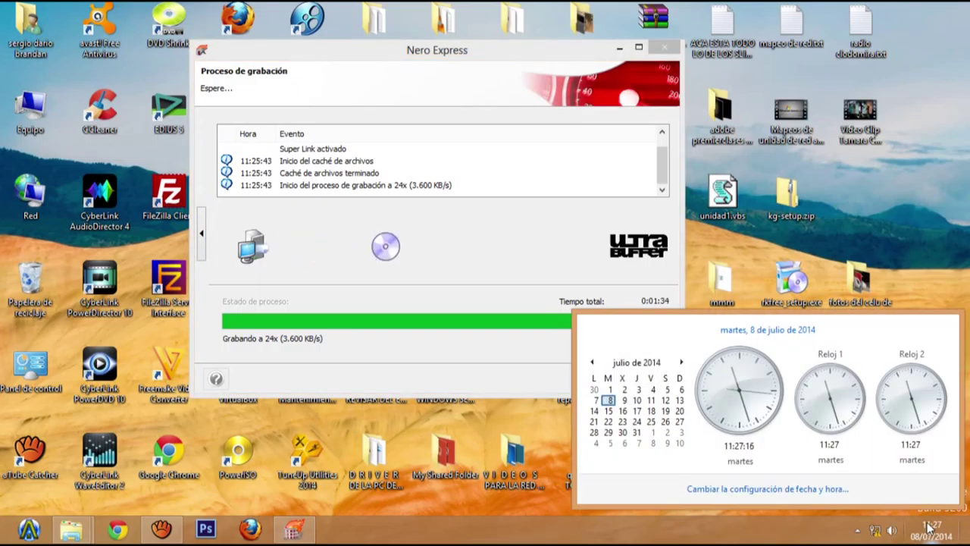
click(792, 490)
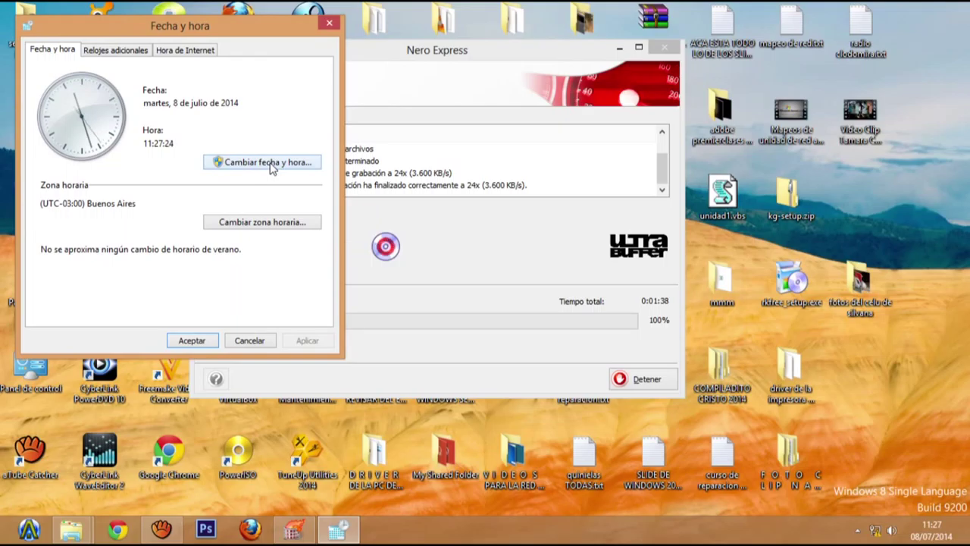
click(271, 168)
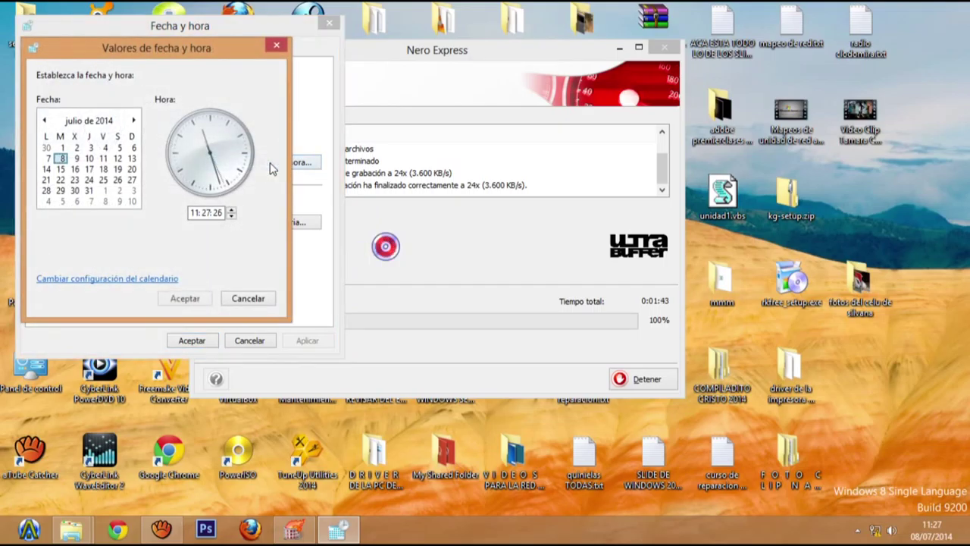
click(211, 215)
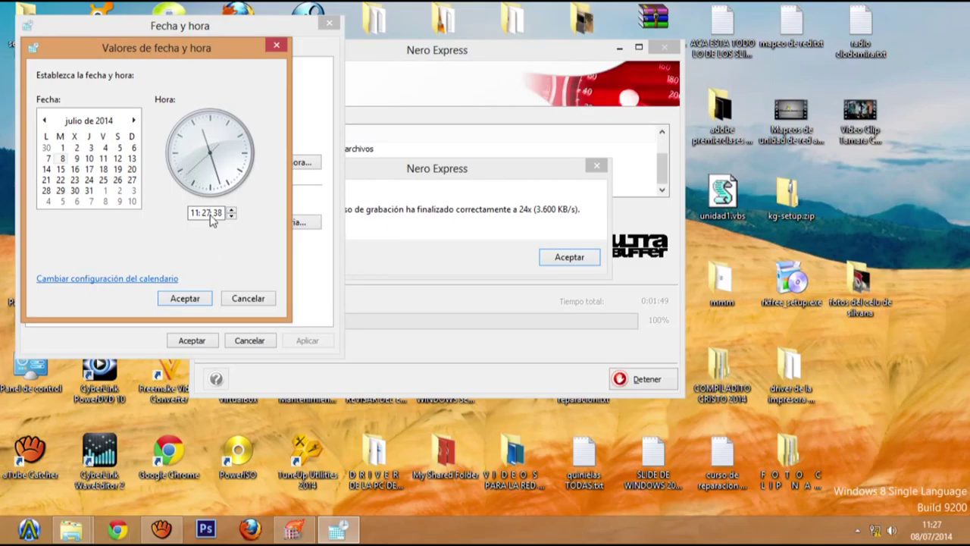
text(2)
text(8)
click(186, 299)
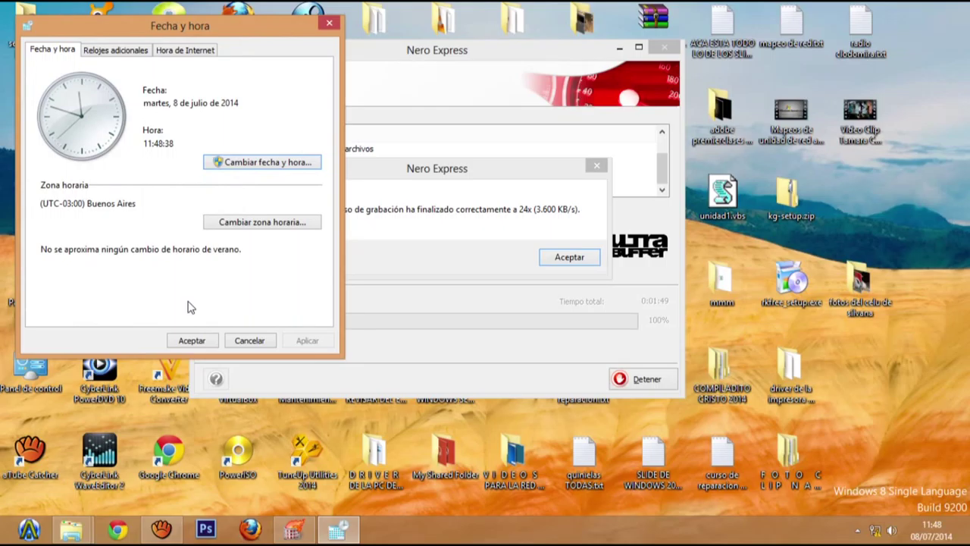
click(191, 341)
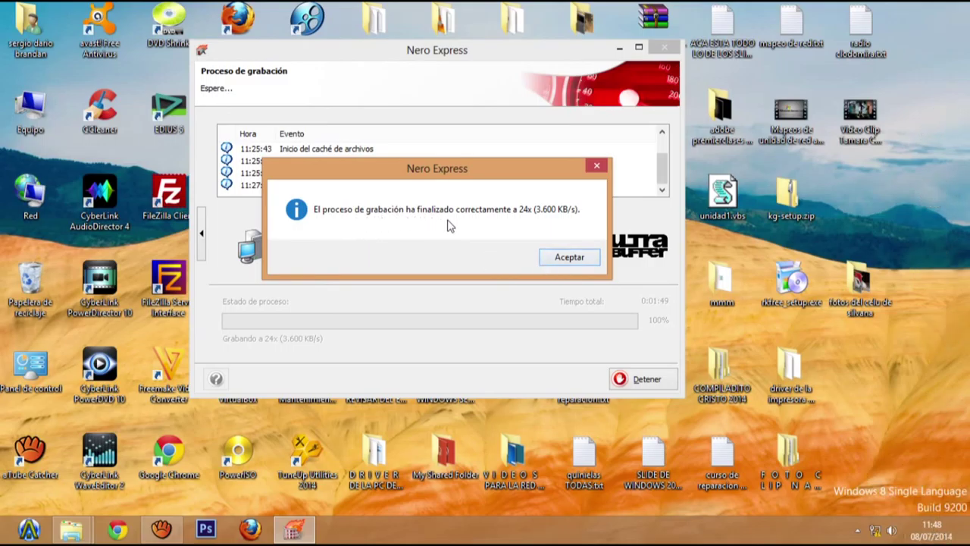
Step: Finish the burn process and close Nero Express without saving the project
click(569, 257)
click(636, 377)
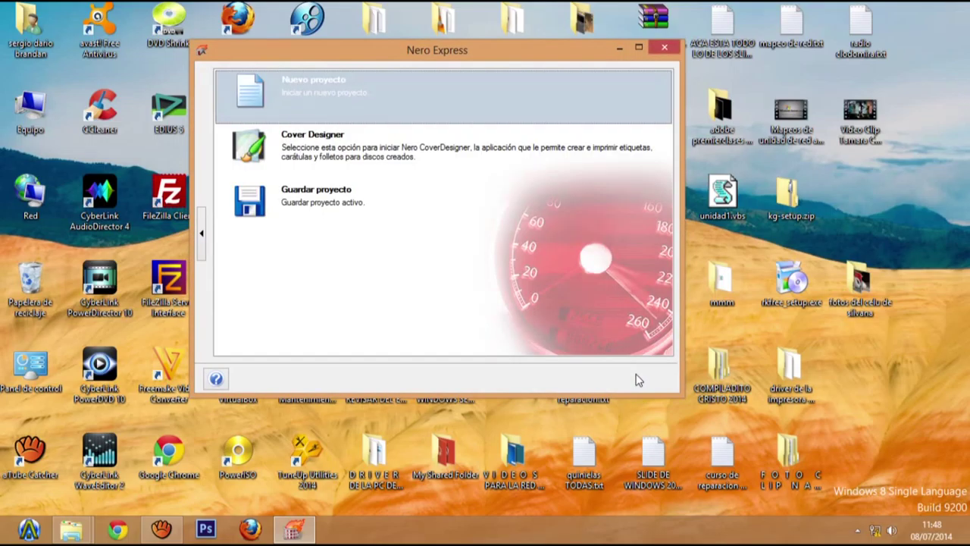
click(664, 49)
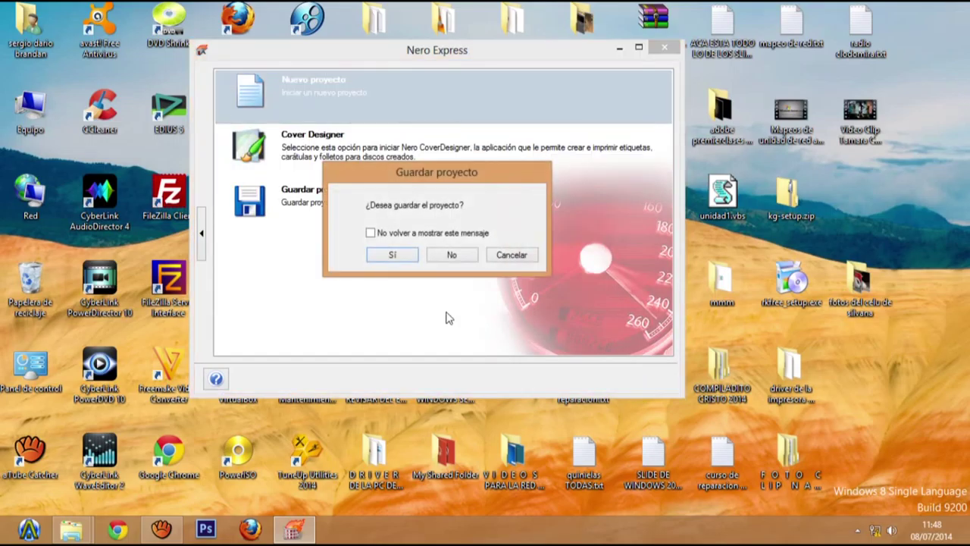
click(458, 255)
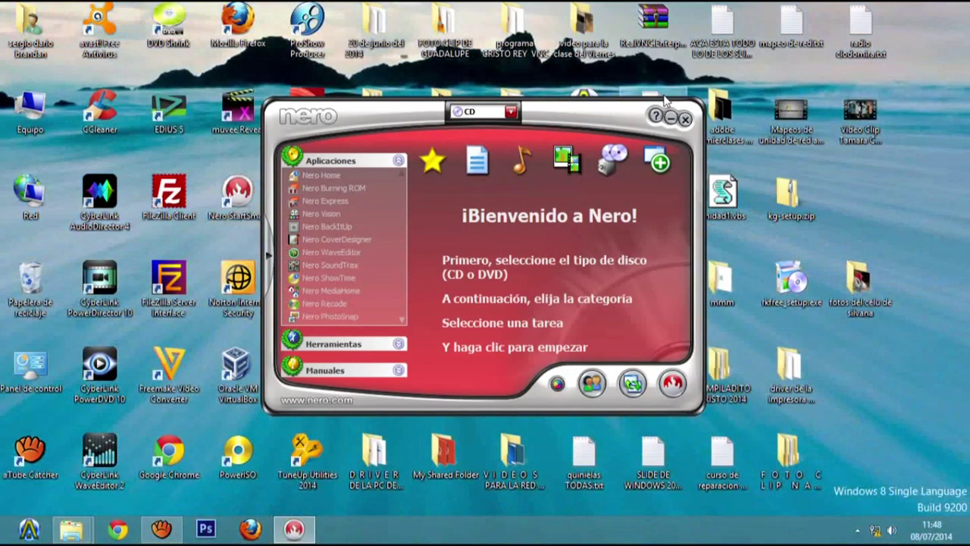
Step: Switch to the aTube Catcher screen recording window
click(303, 524)
click(294, 538)
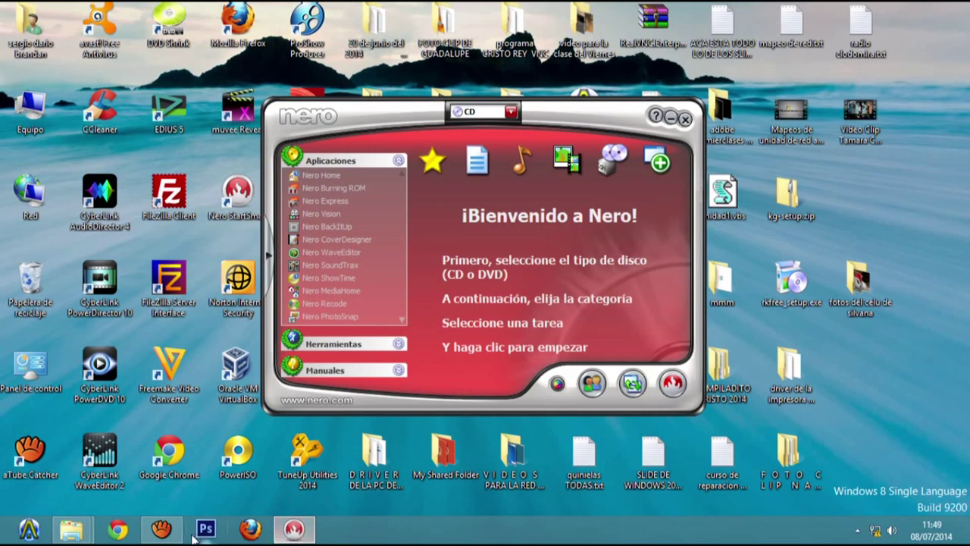
click(159, 535)
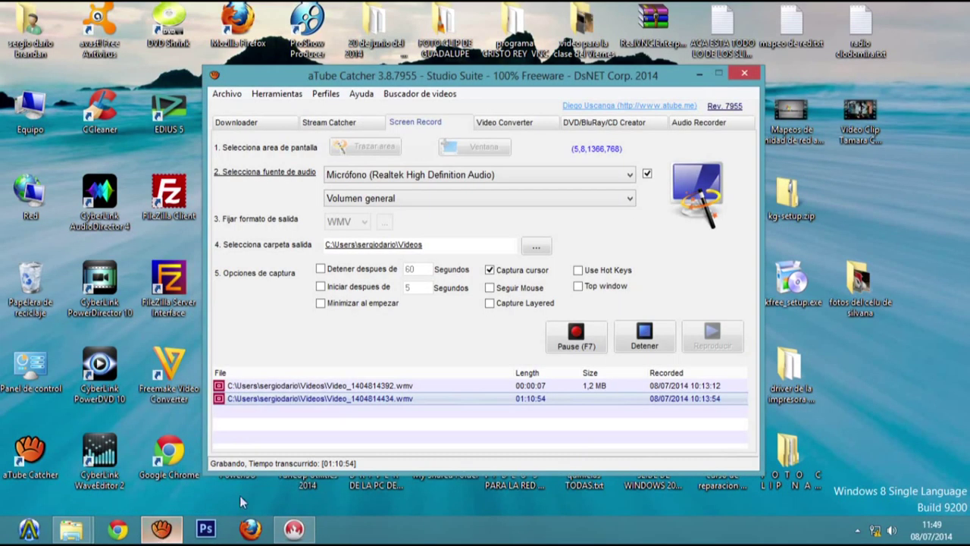